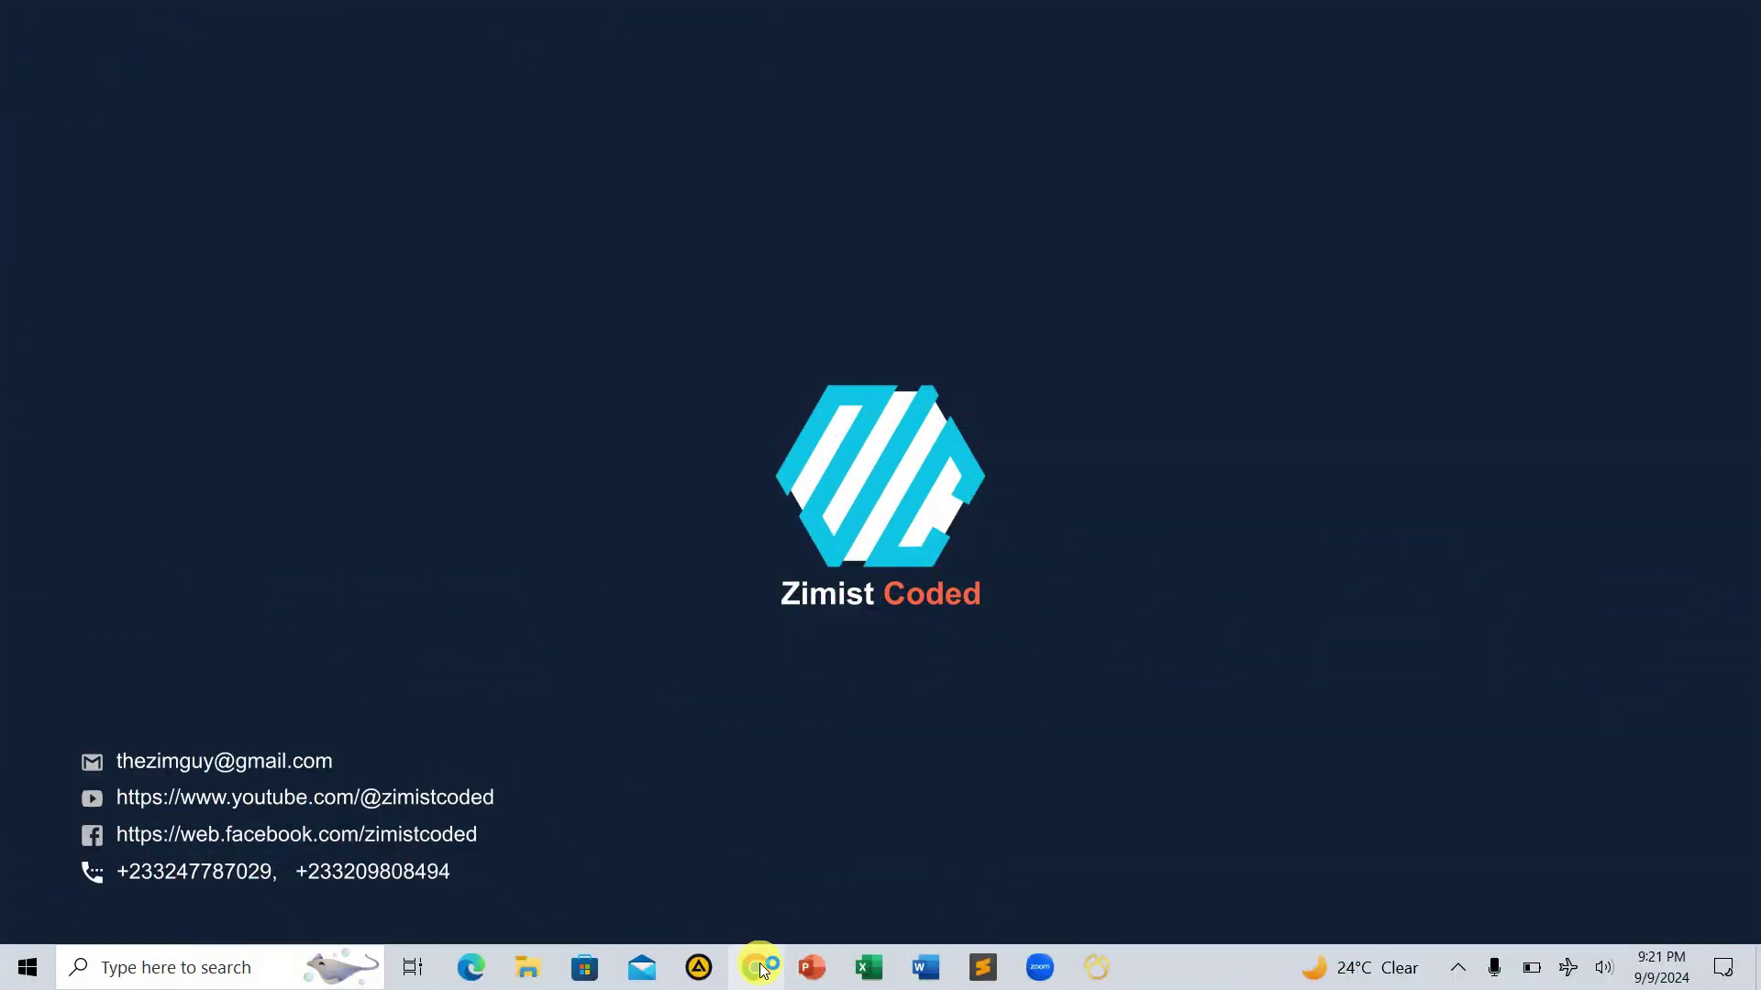
- Launch Google Chrome from the taskbar to reach its 'Who's using Chrome?' profile picker
click(757, 967)
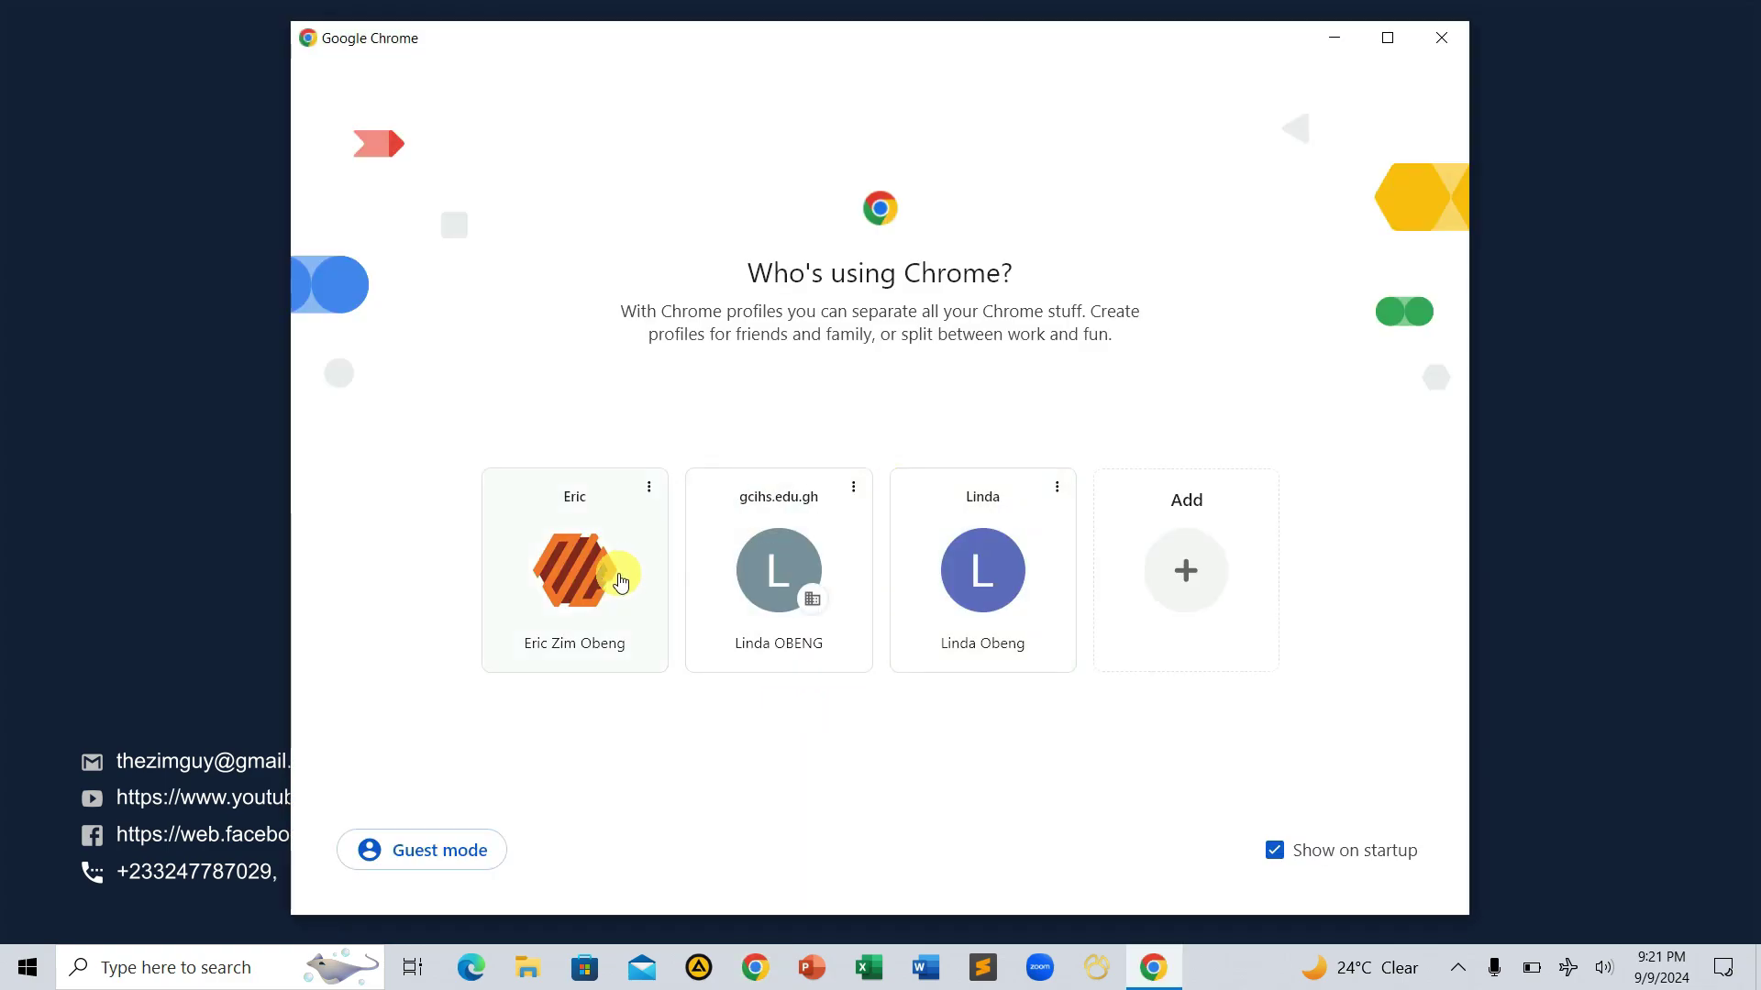
- Go to chatgpt.com in a fresh tab of the first Chrome profile, closing the old tab
click(621, 581)
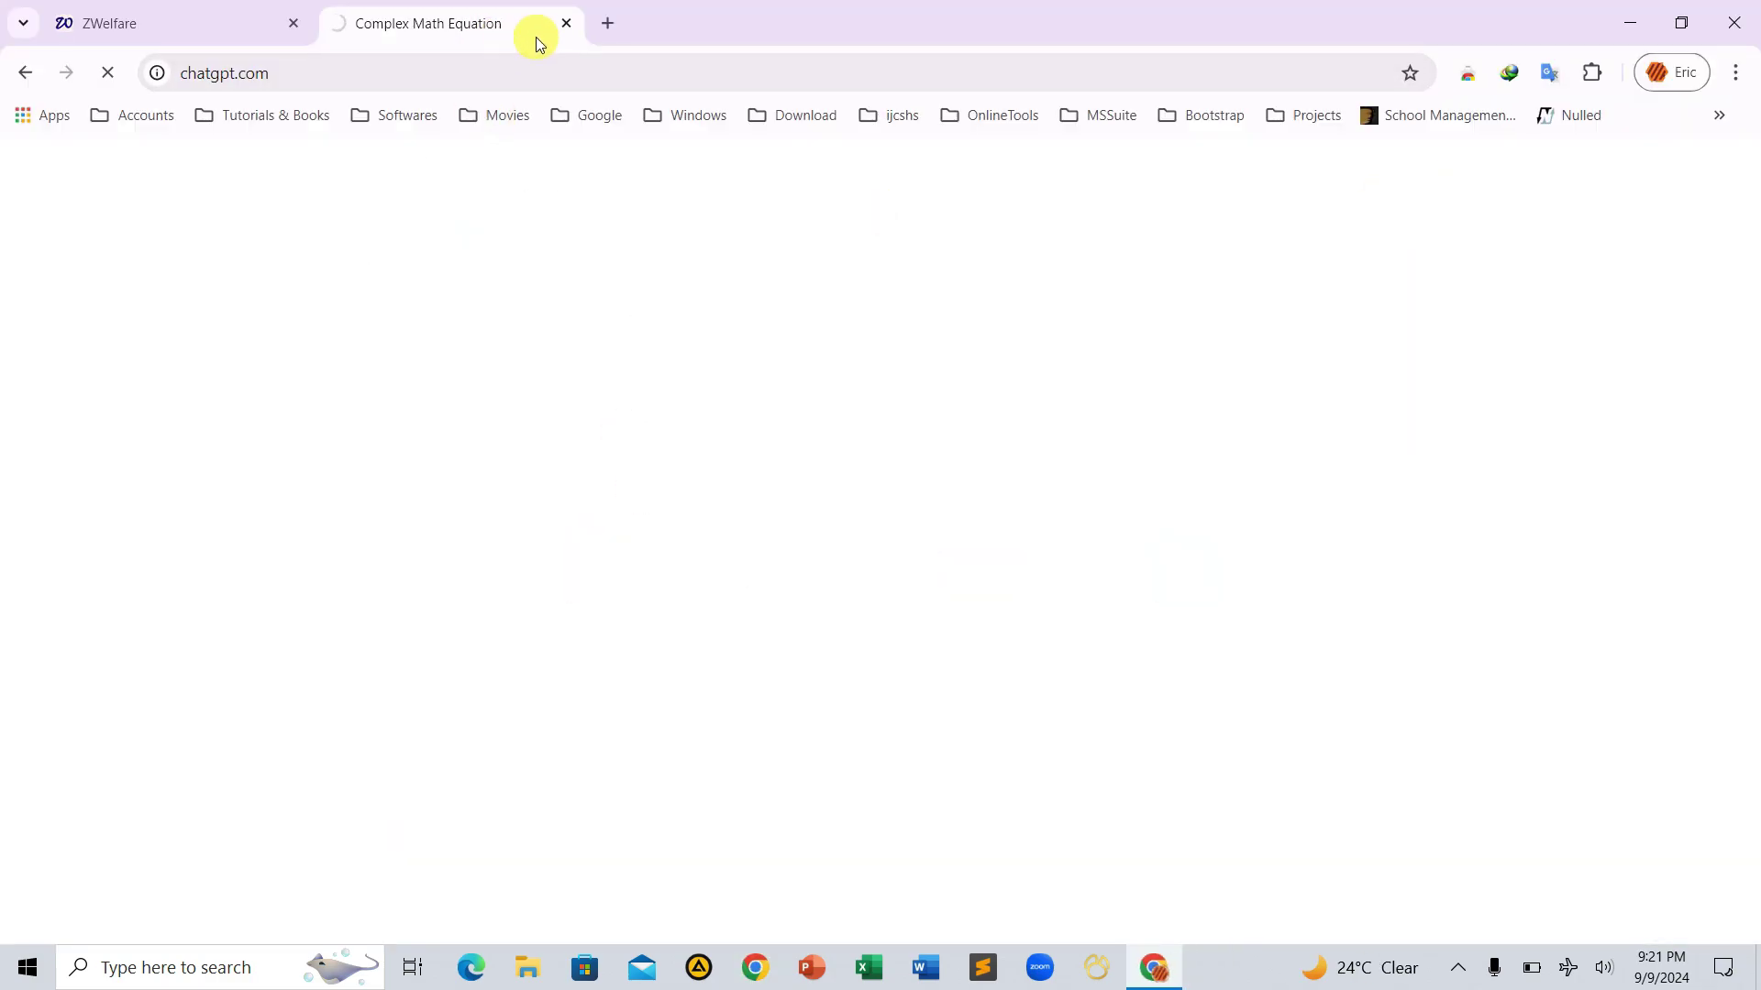
click(608, 23)
click(566, 26)
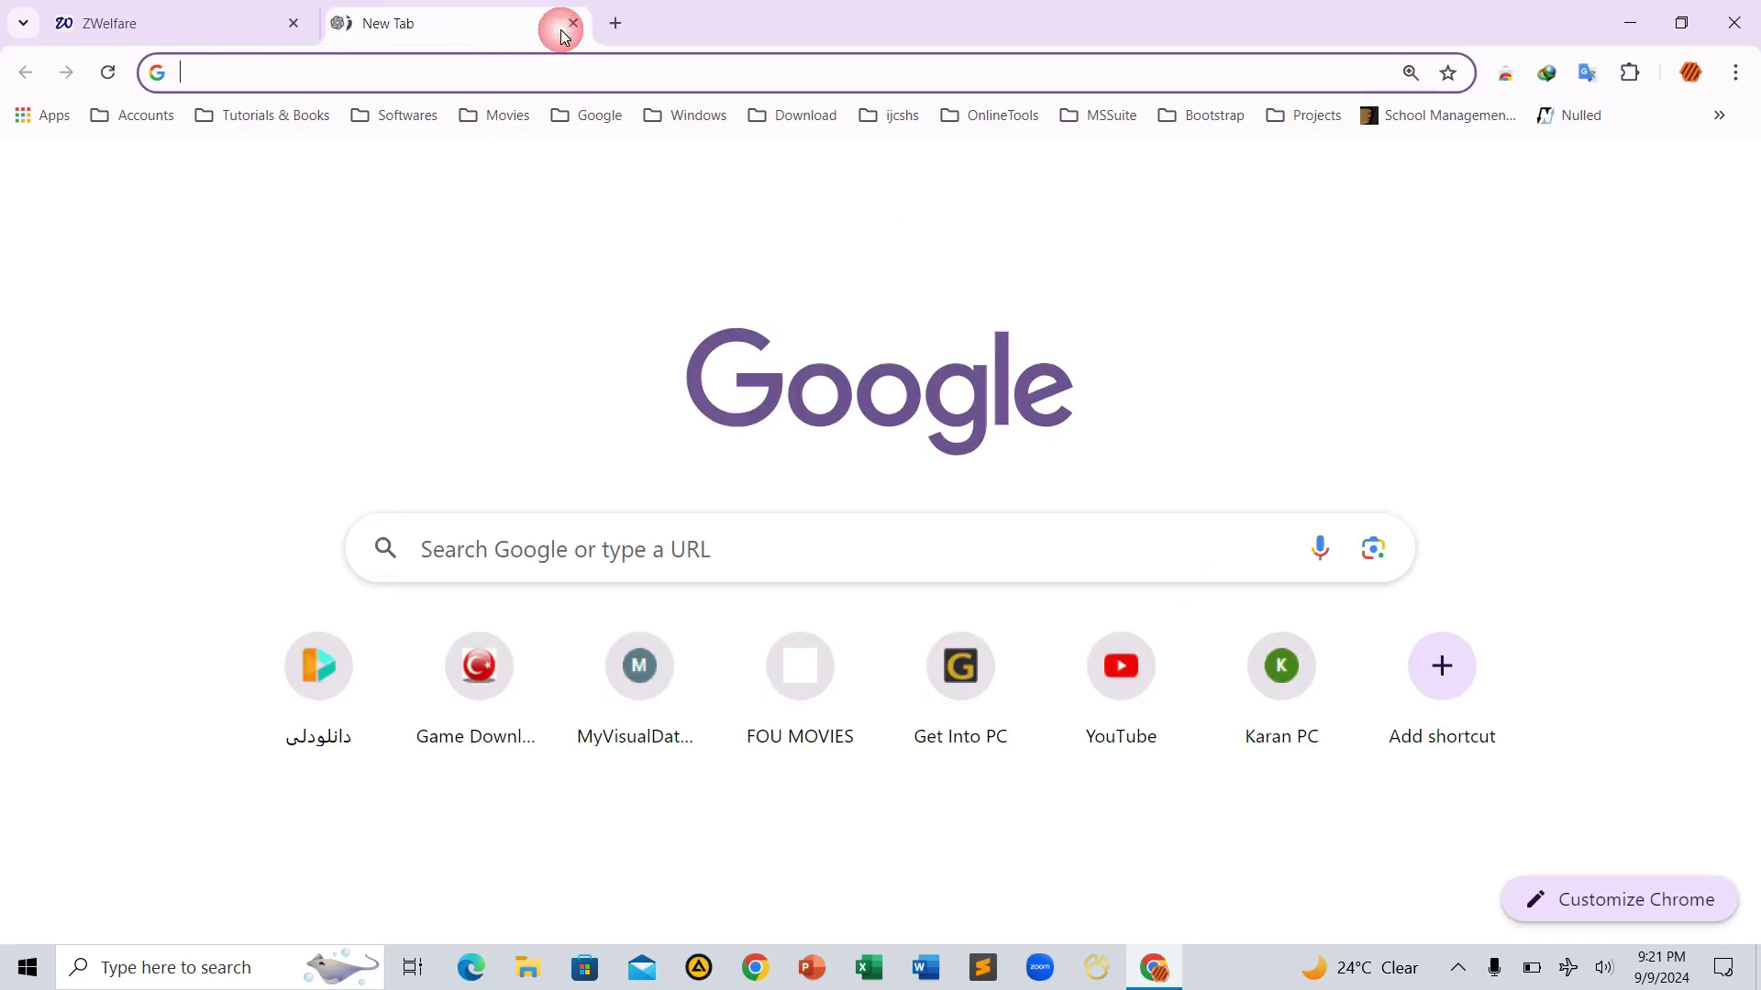
text(chatgpt.com)
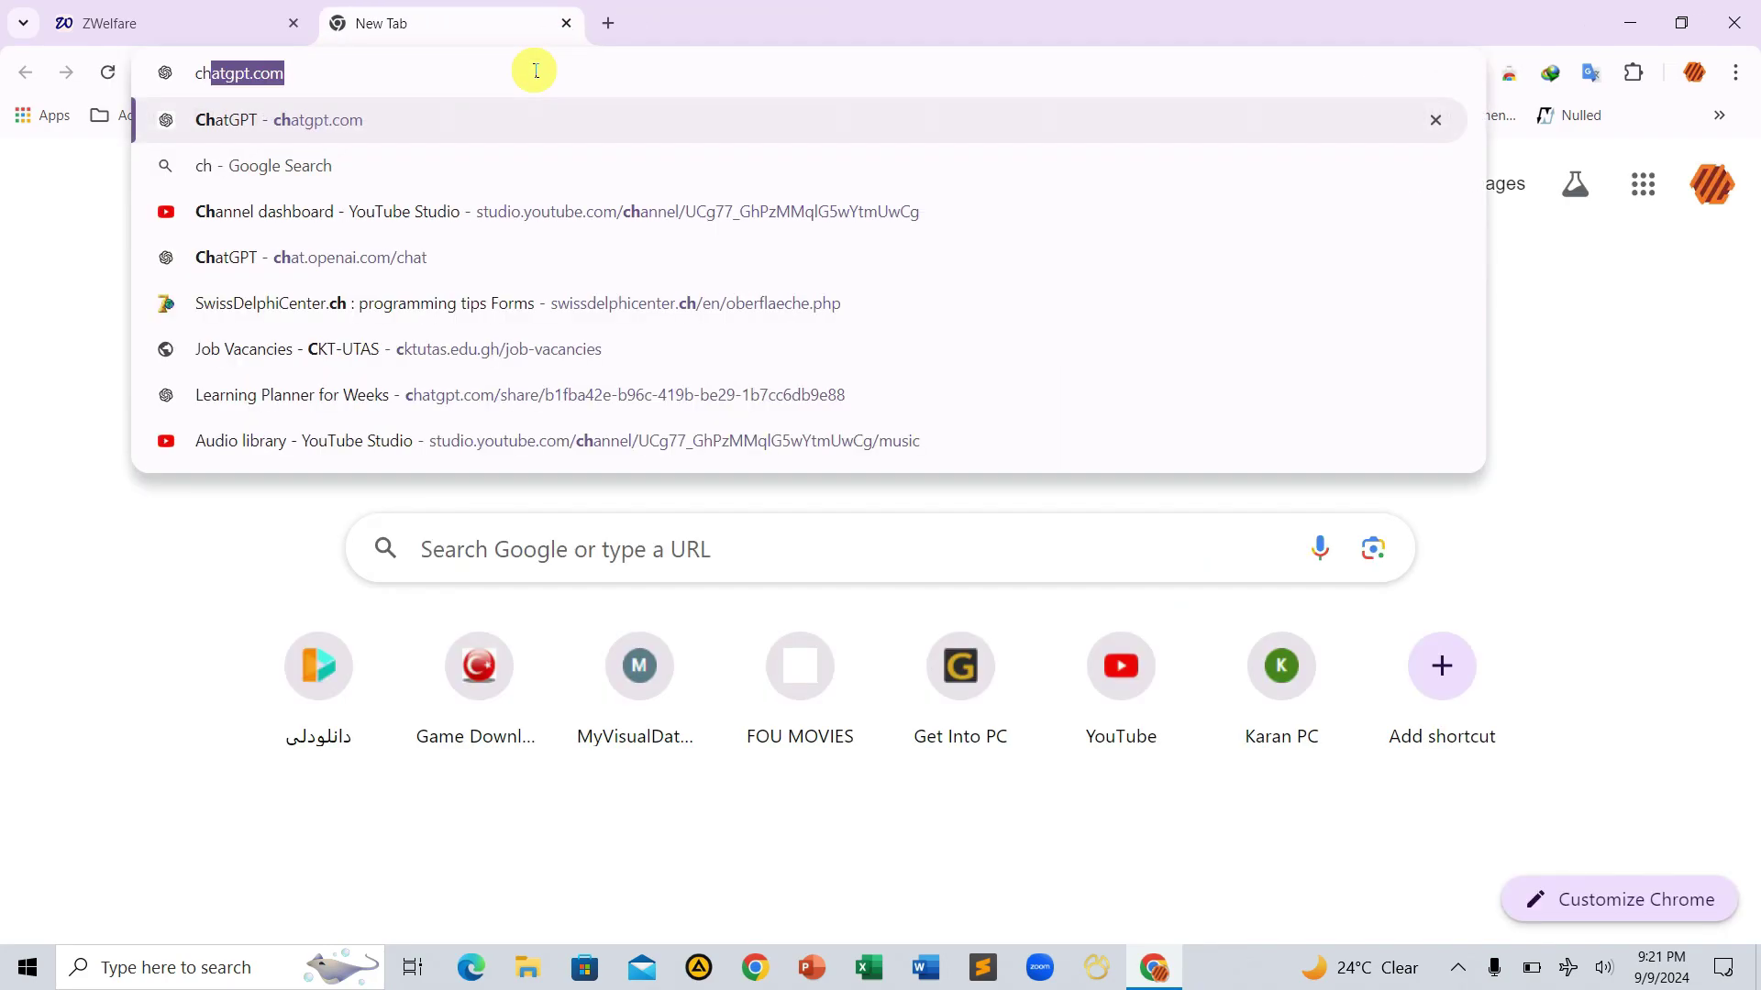
key(Return)
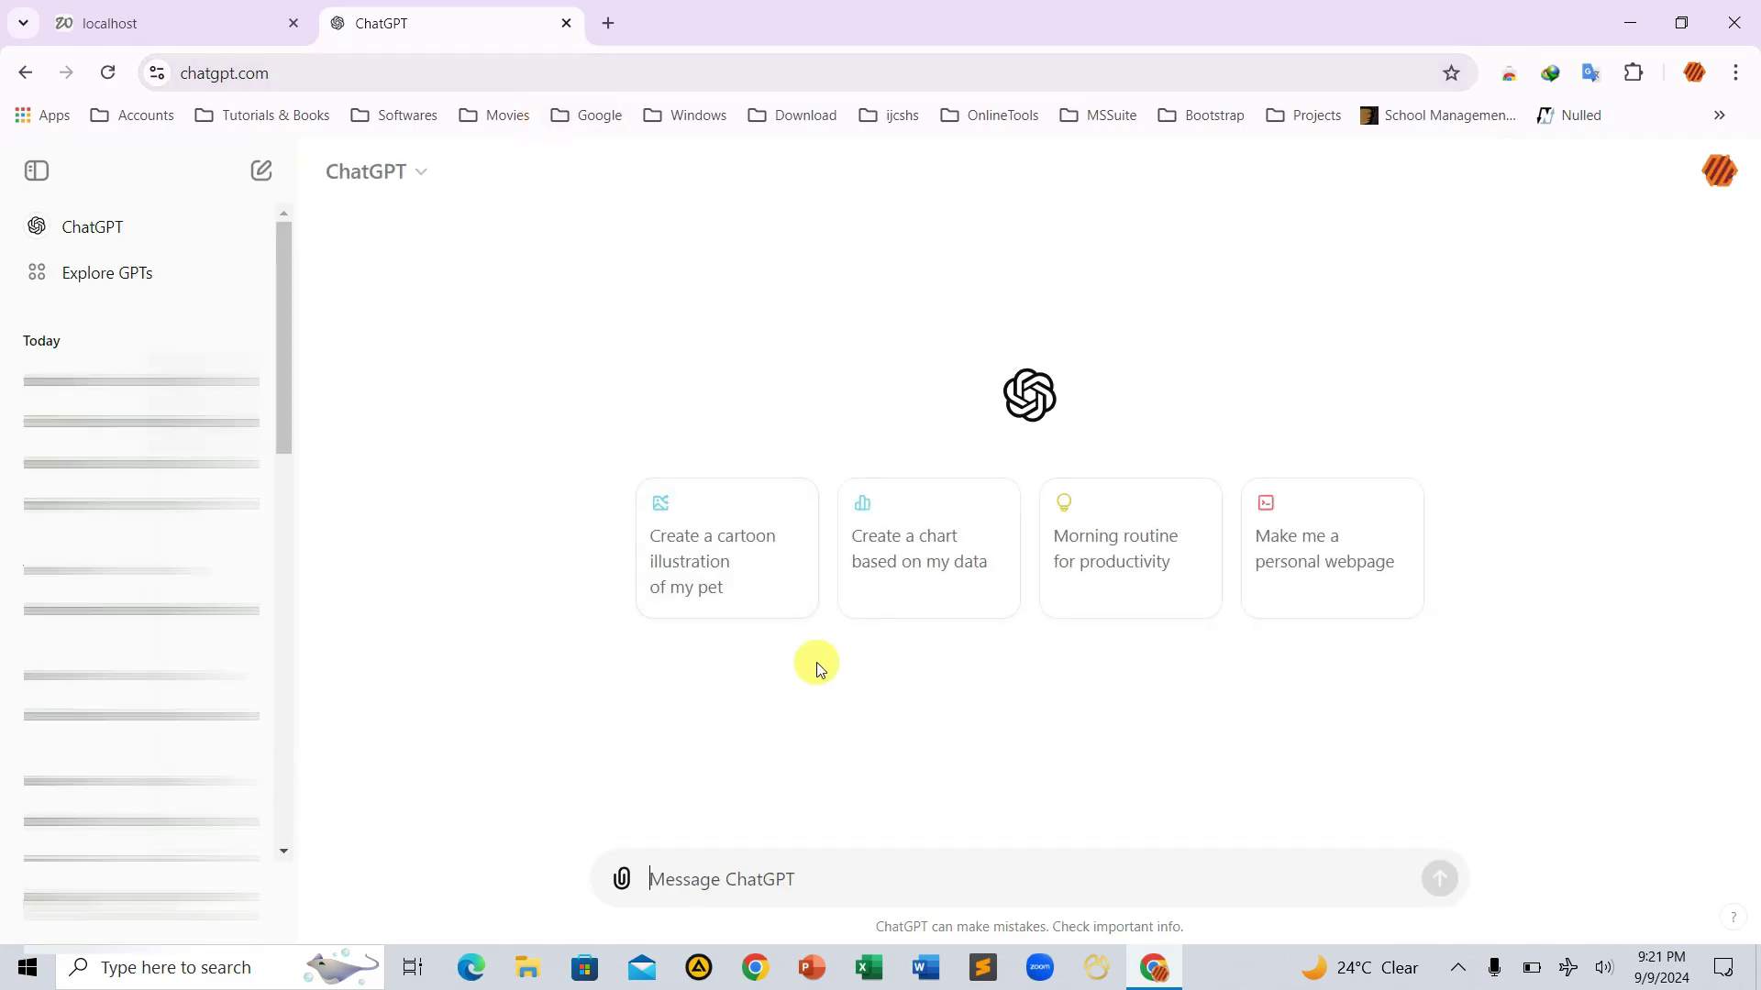
- Ask ChatGPT to 'write a complex maths equation'
click(717, 878)
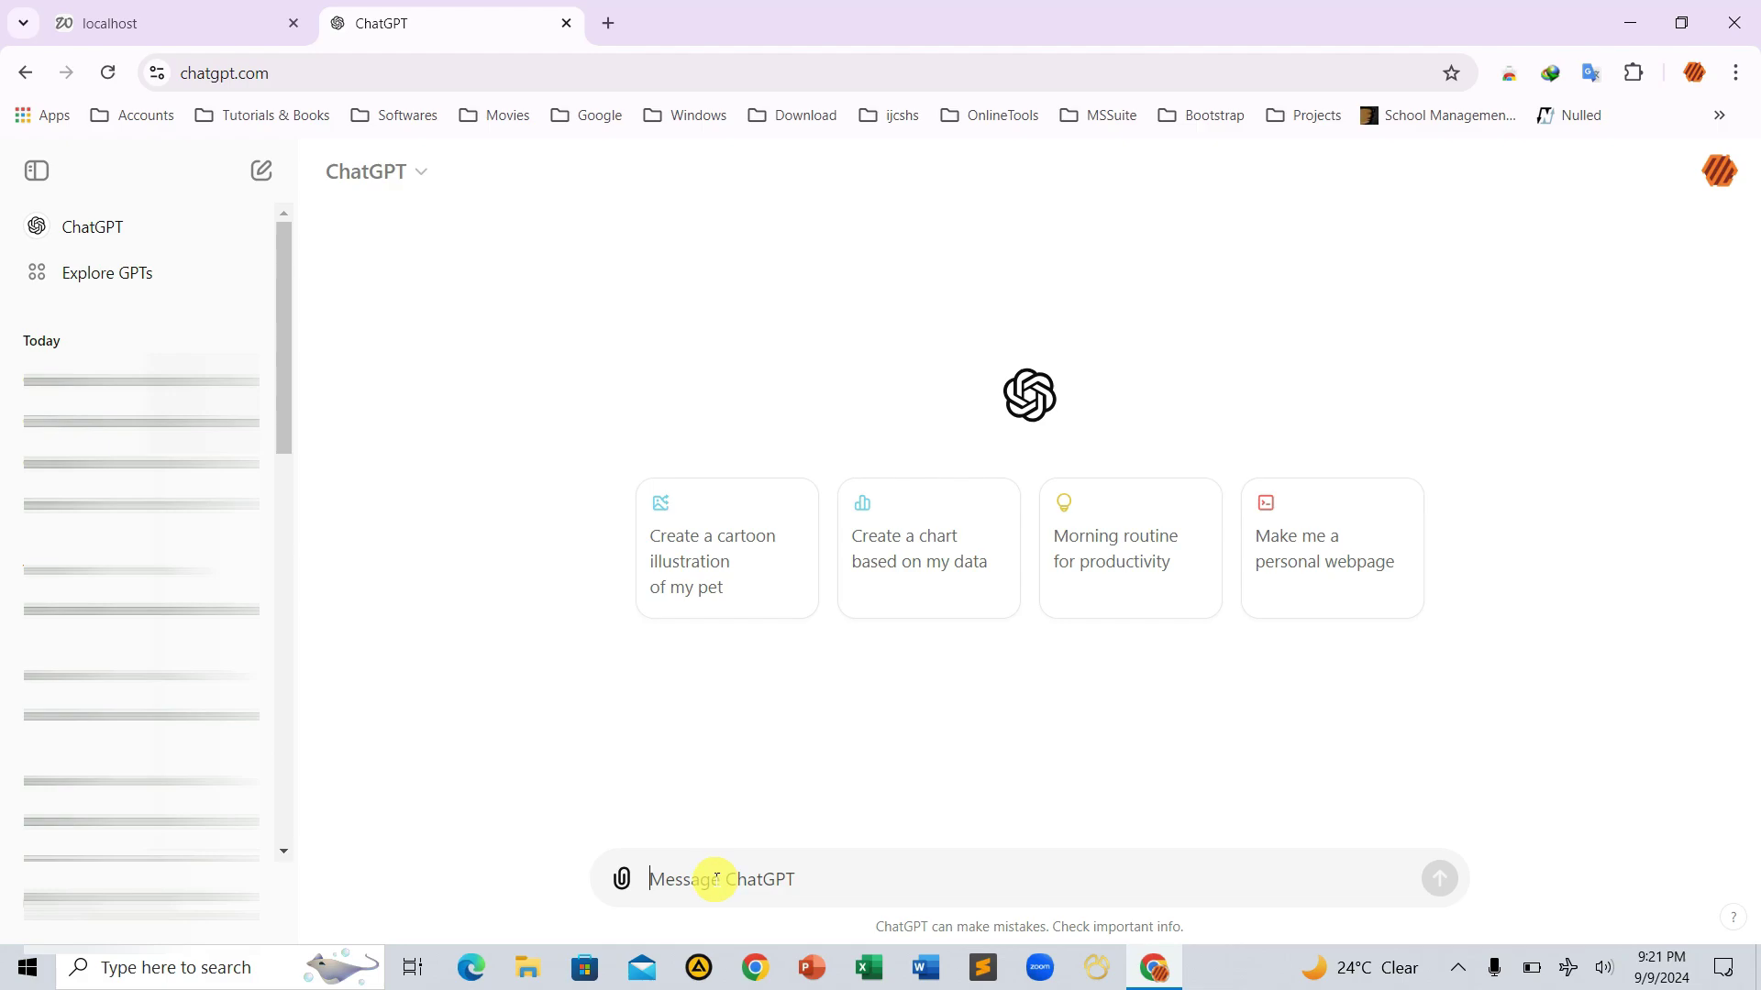
text(write a complex maths equation)
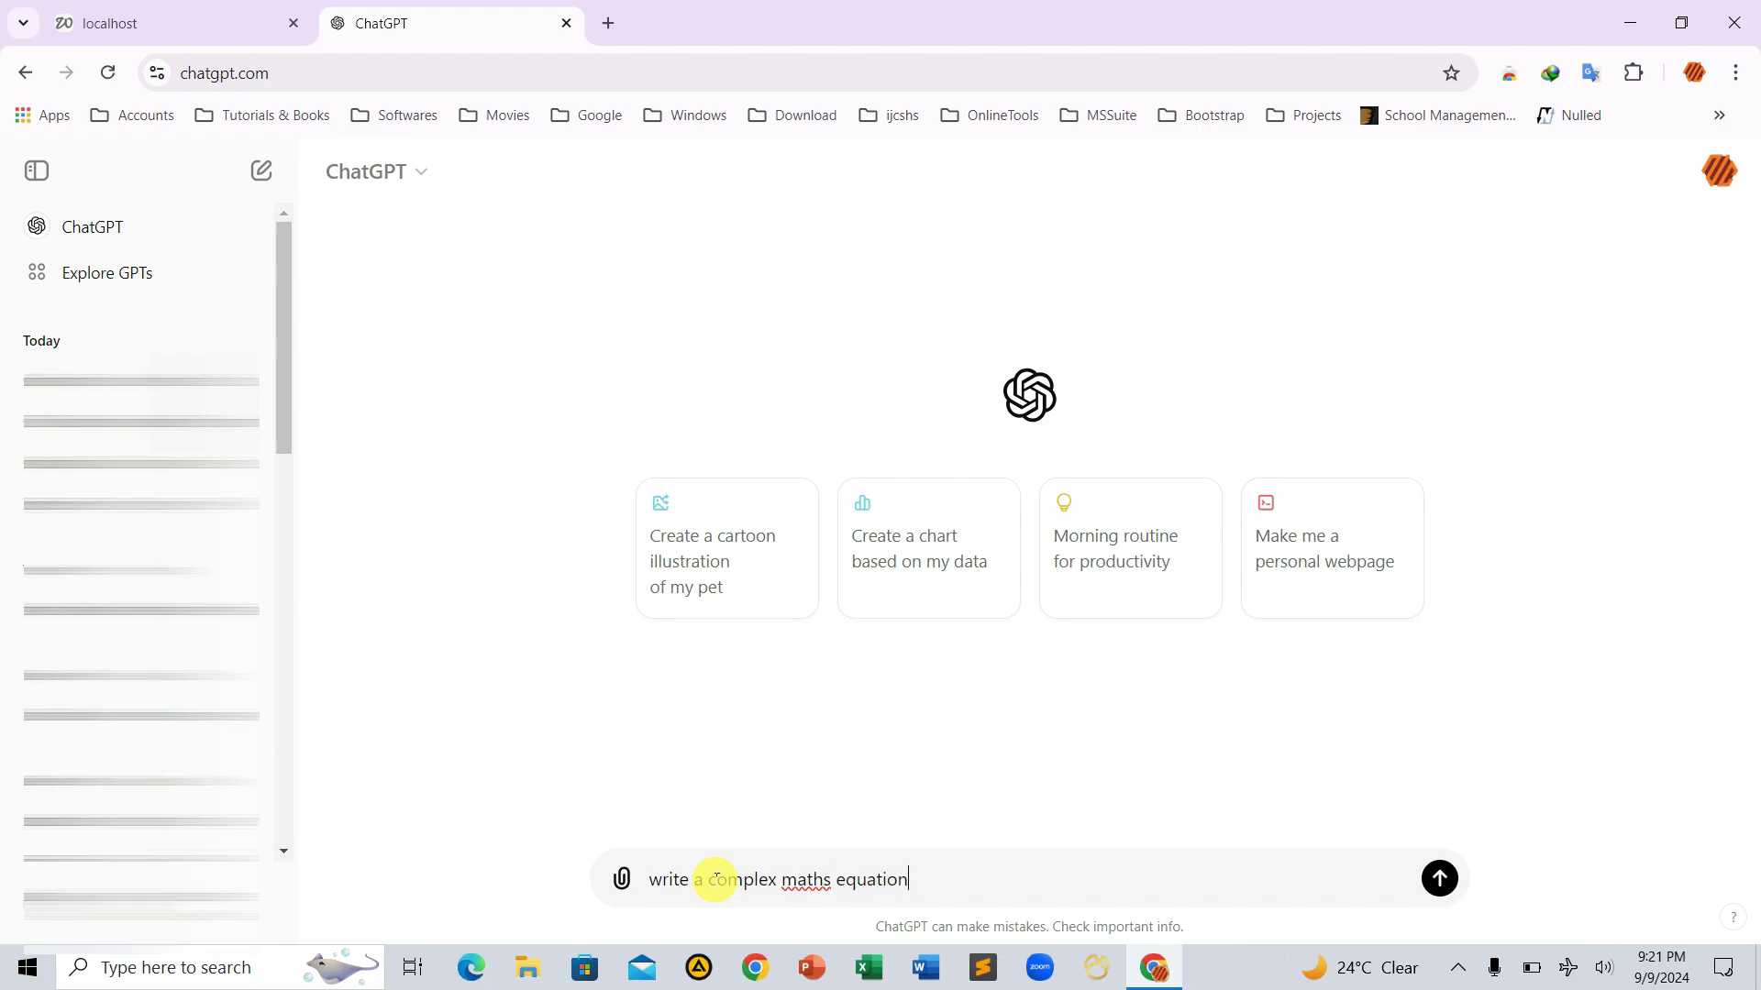
key(Return)
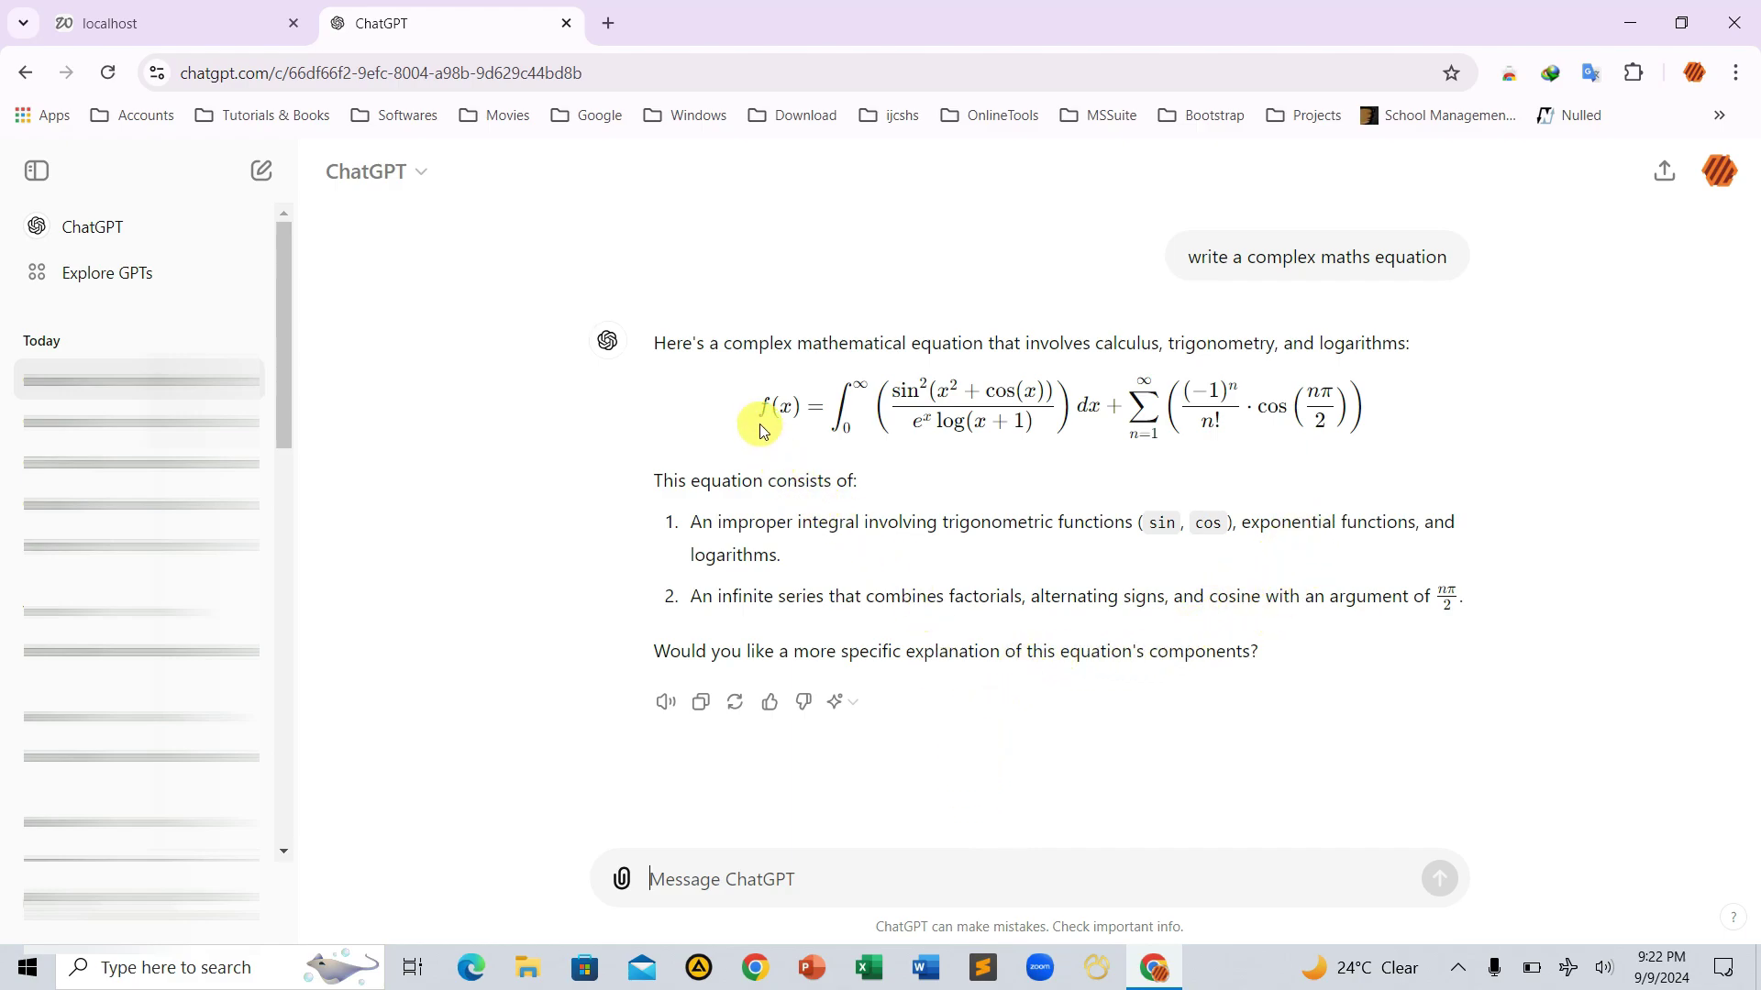
- Copy the generated f(x) integral-and-series equation from ChatGPT's reply
drag(750, 413, 1380, 409)
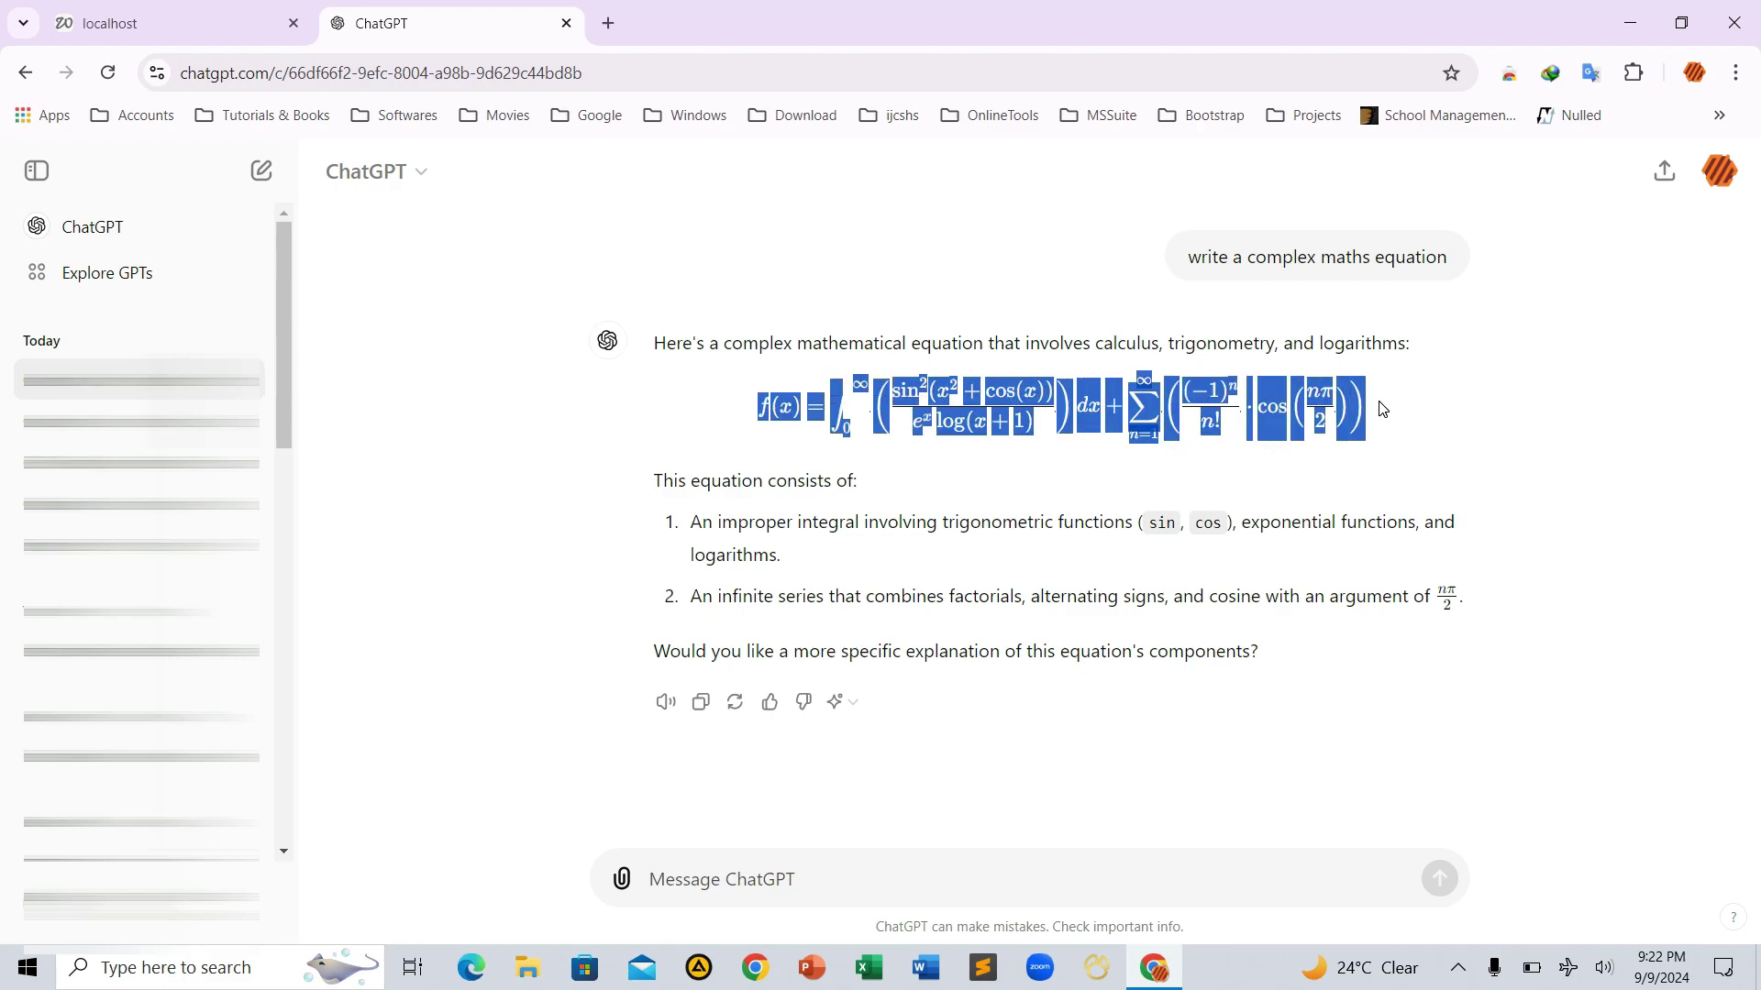
right_click(1318, 415)
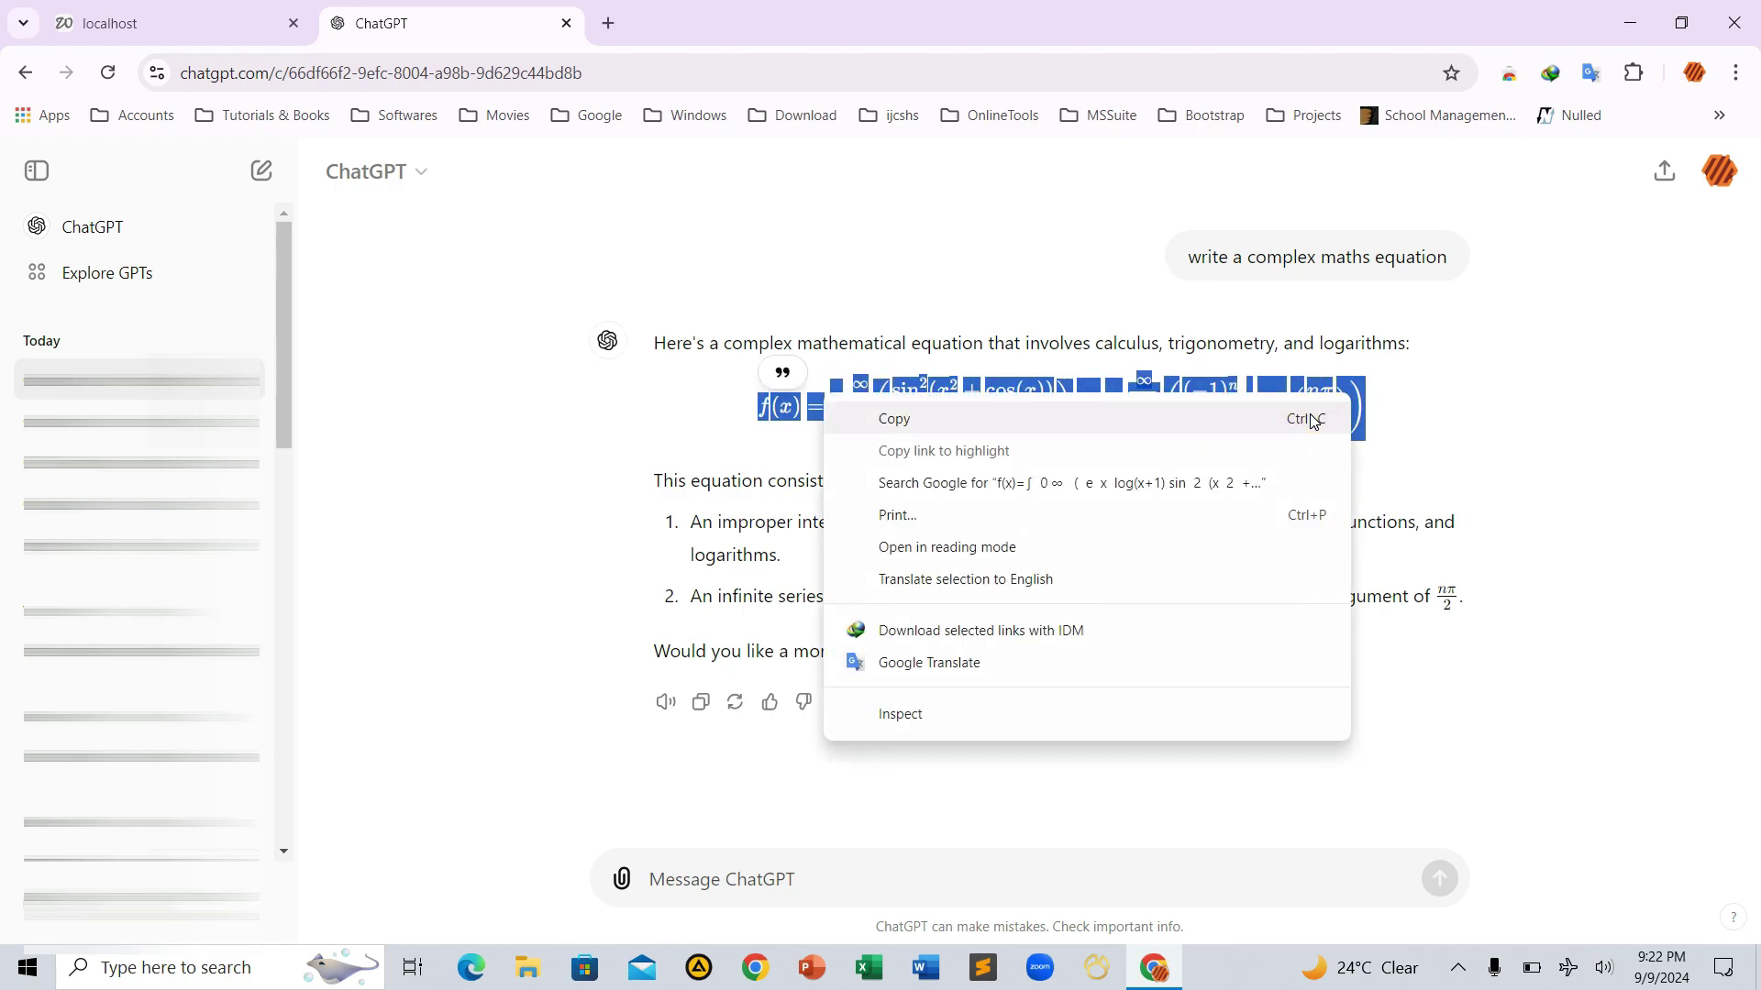
click(1313, 420)
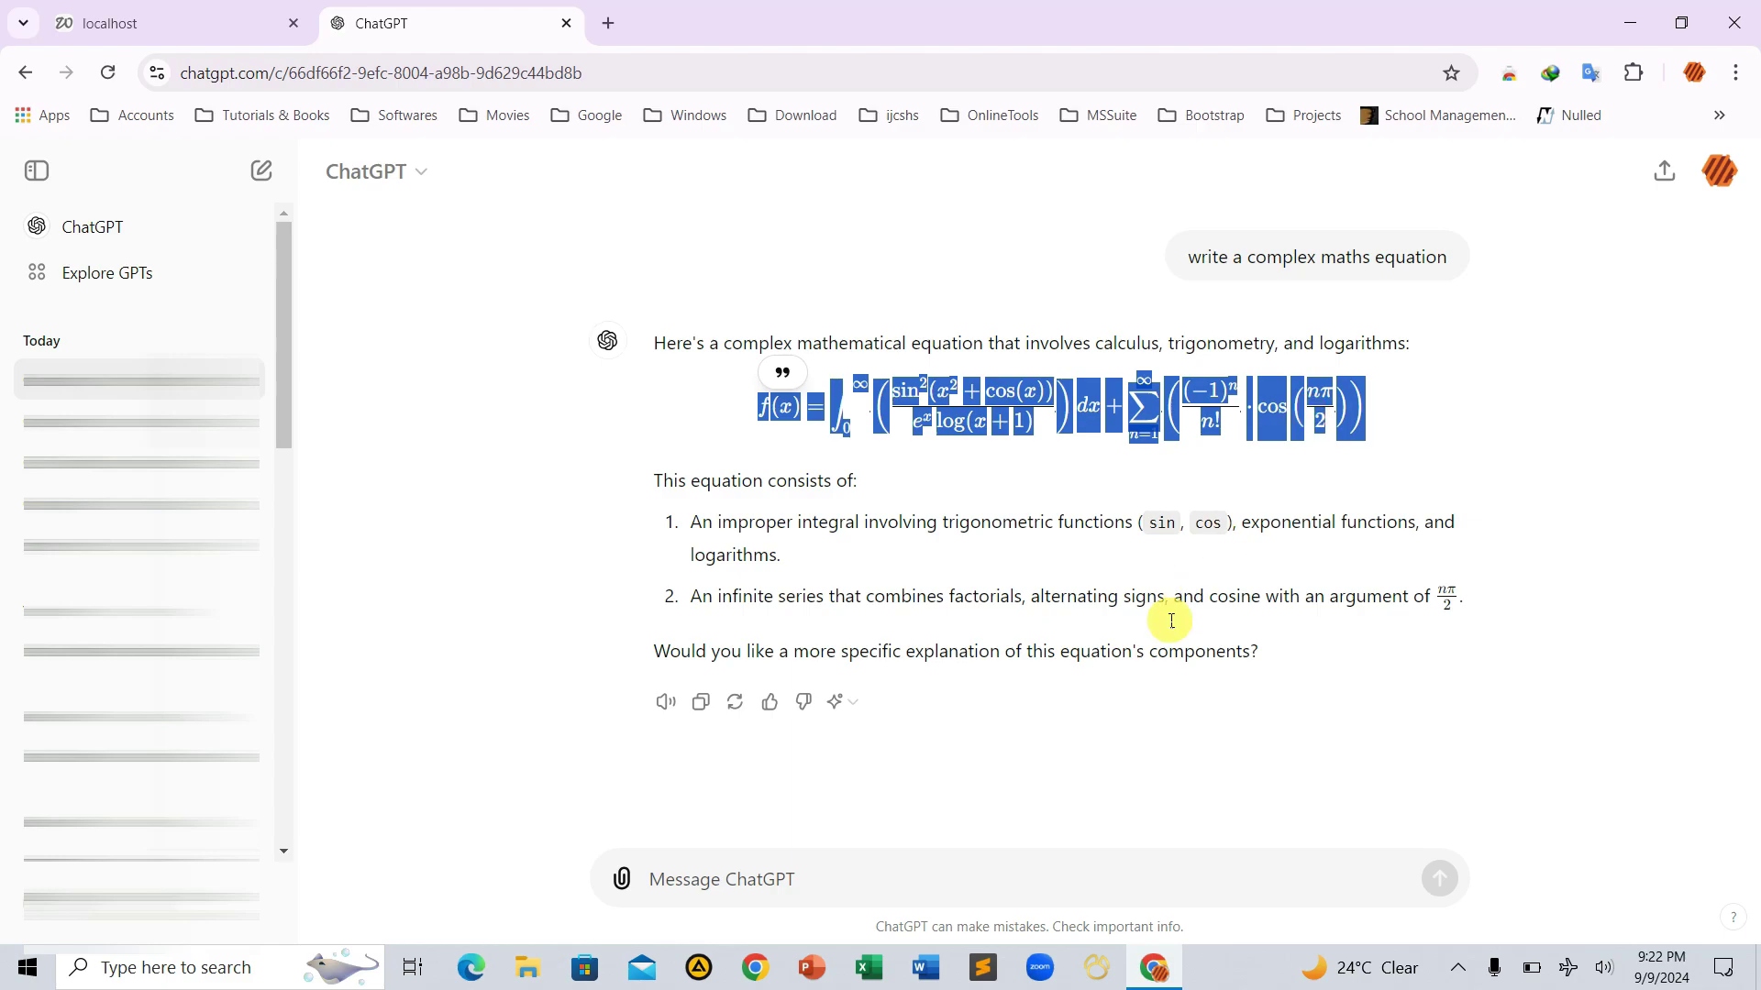
click(924, 970)
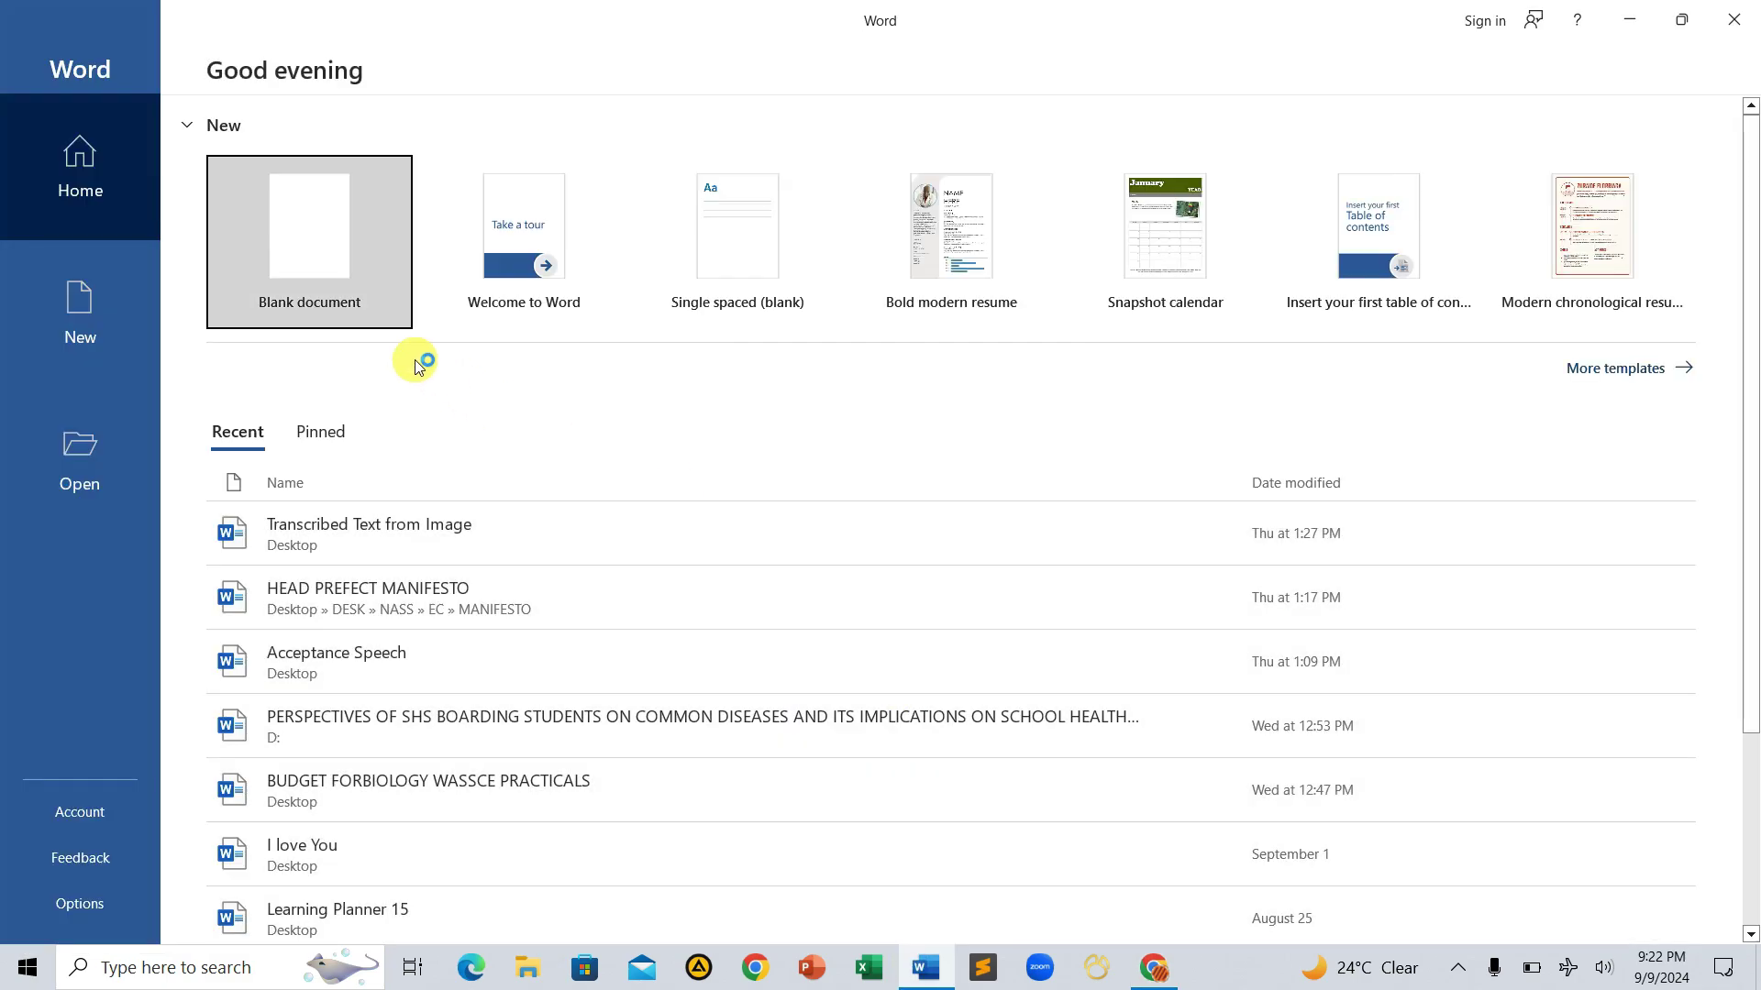
- Create a blank document and paste the copied equation into it
click(330, 245)
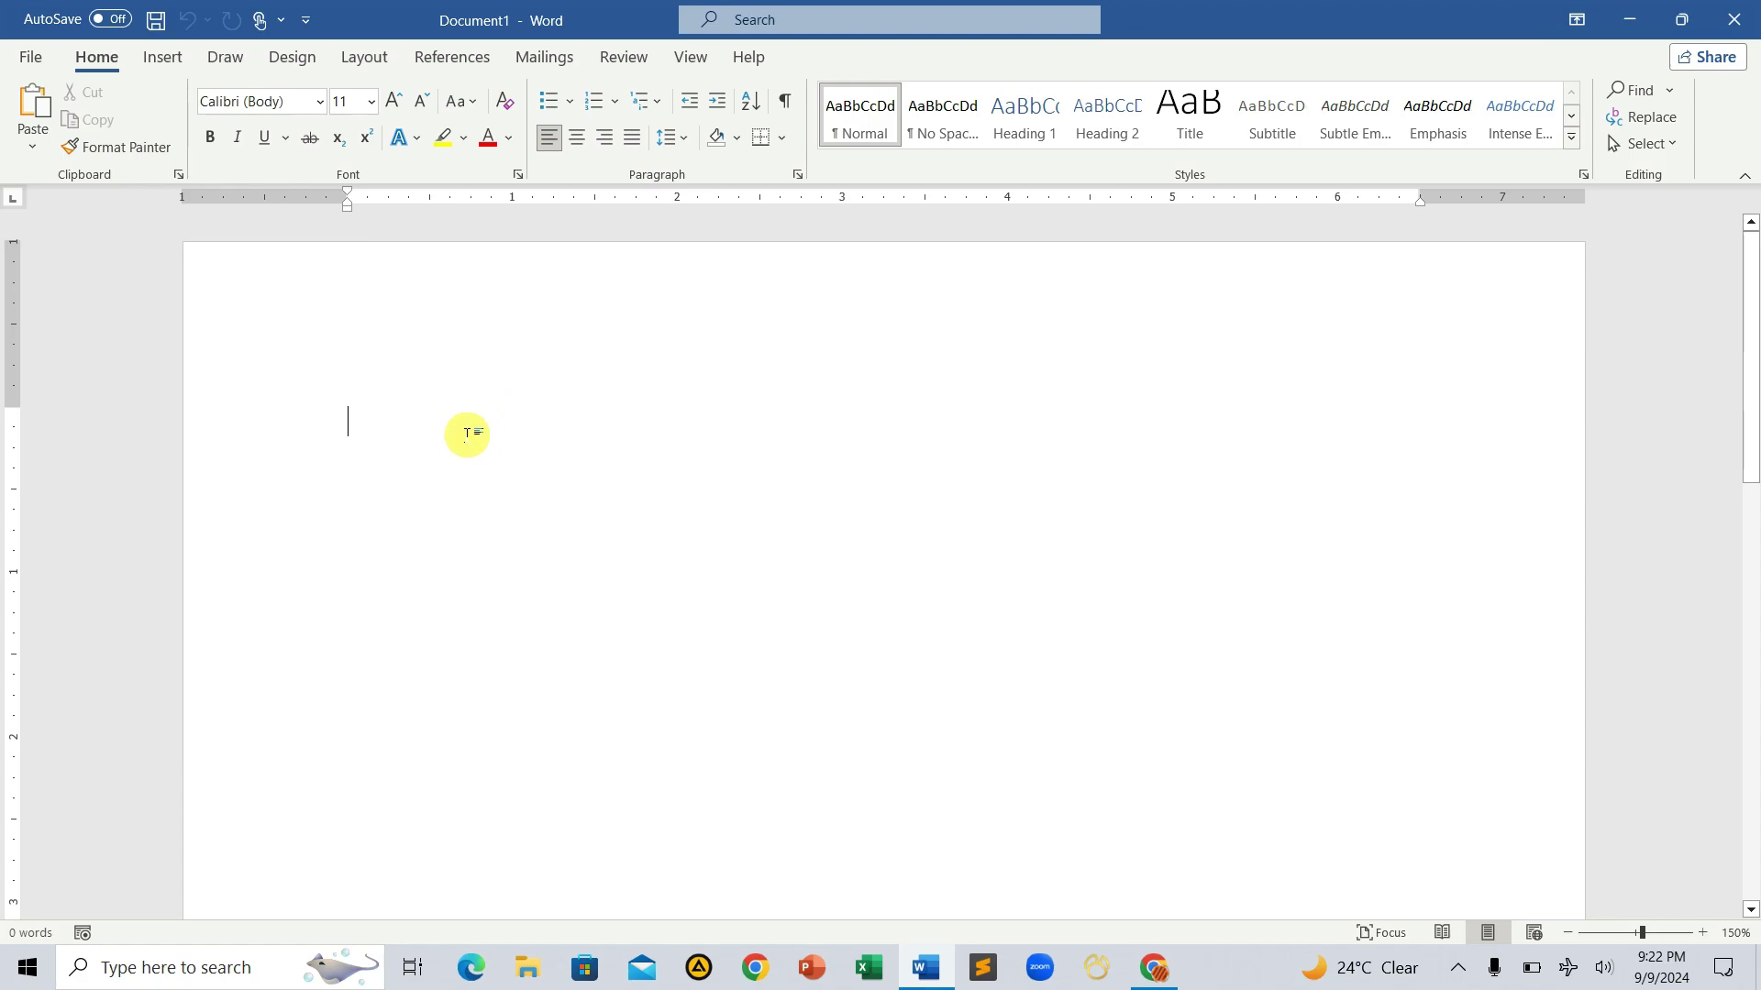
right_click(467, 434)
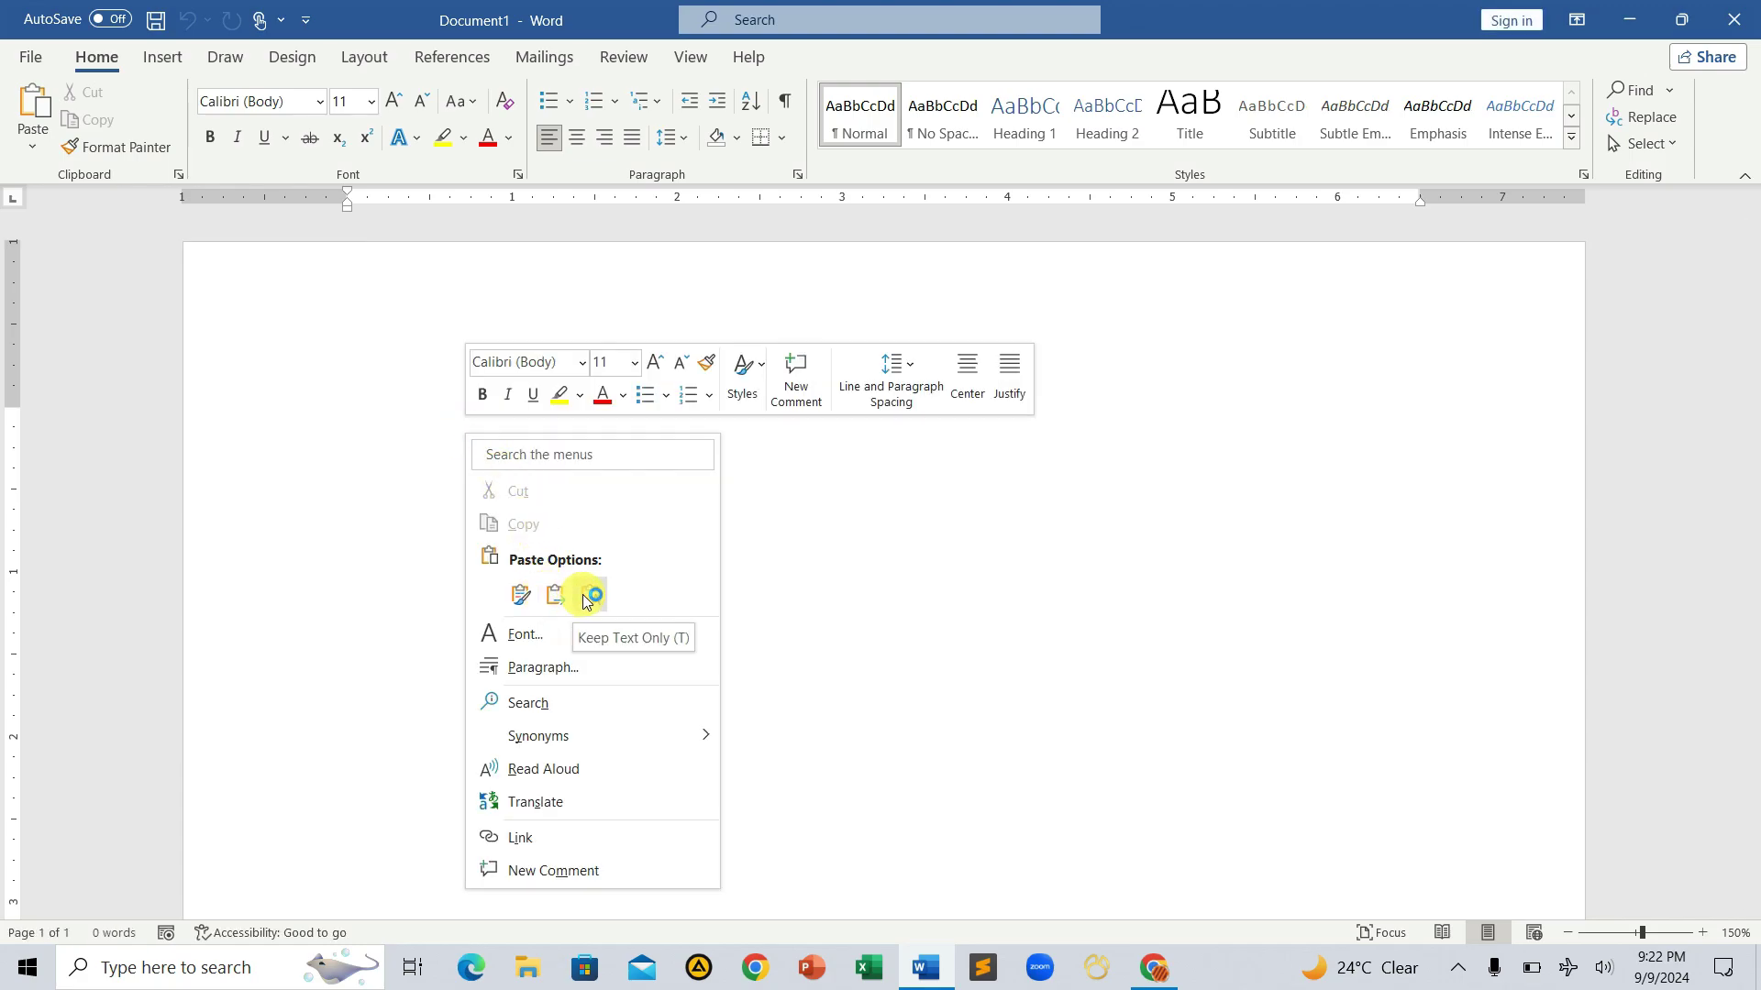
click(520, 599)
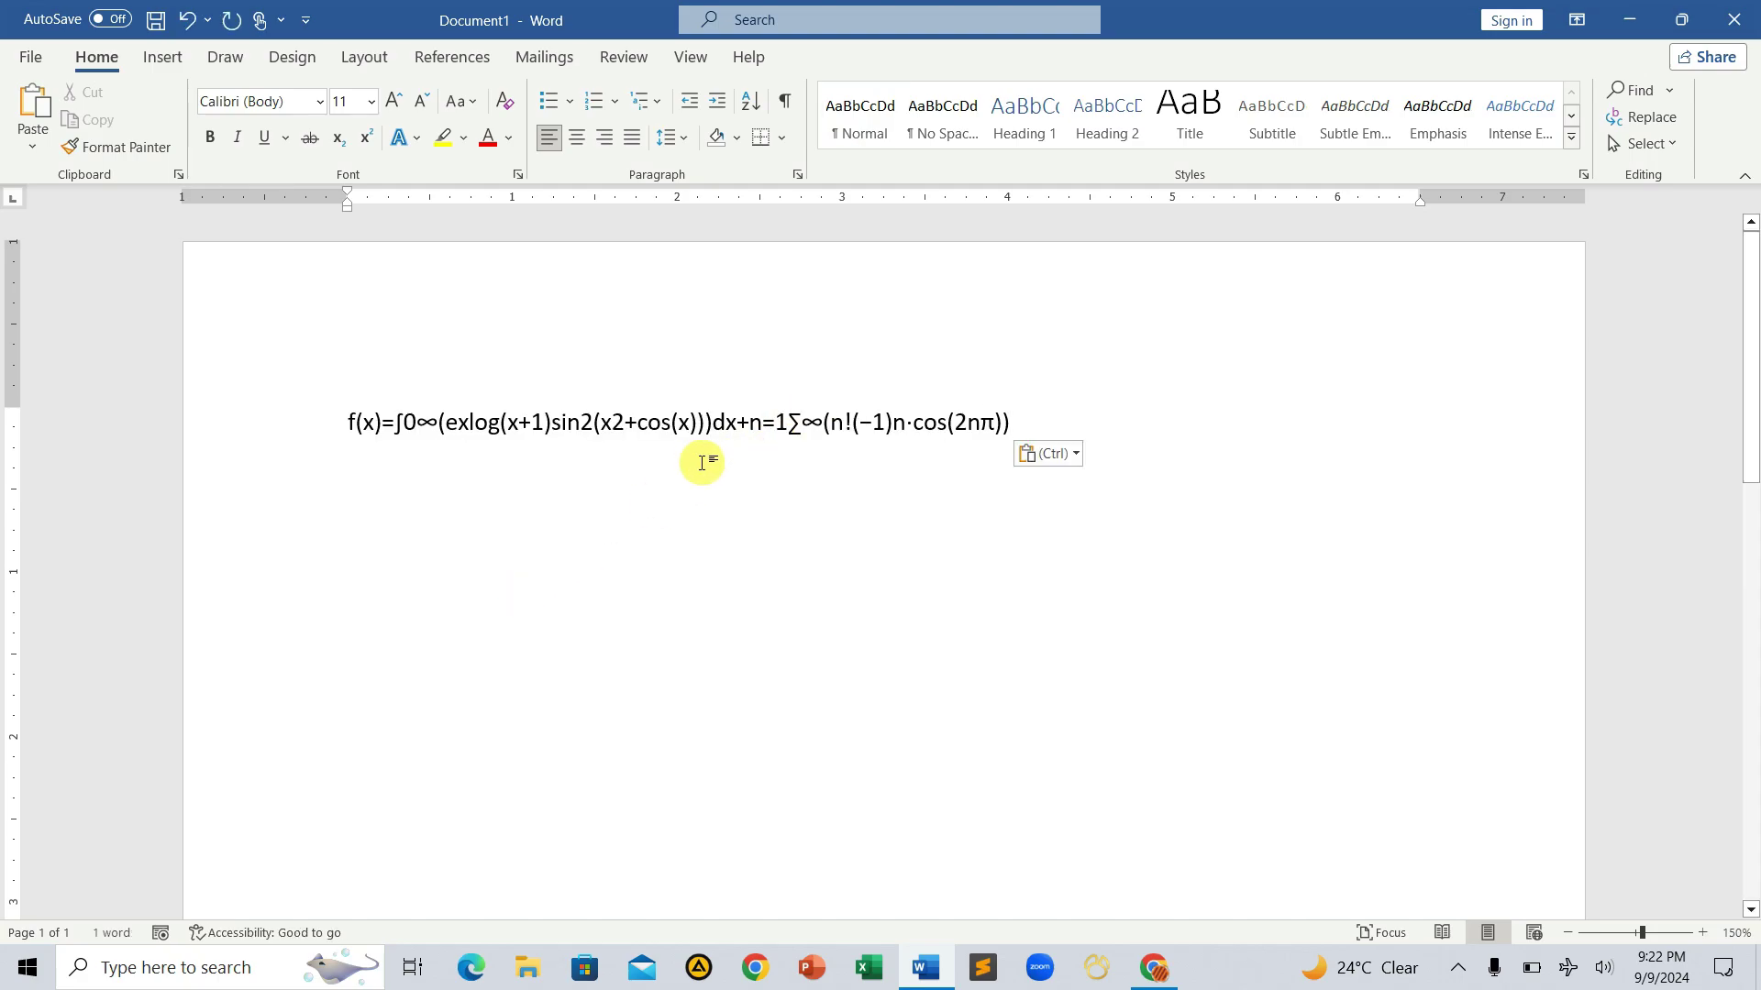
- Delete the pasted equation line, which came in as flat plain text
click(830, 422)
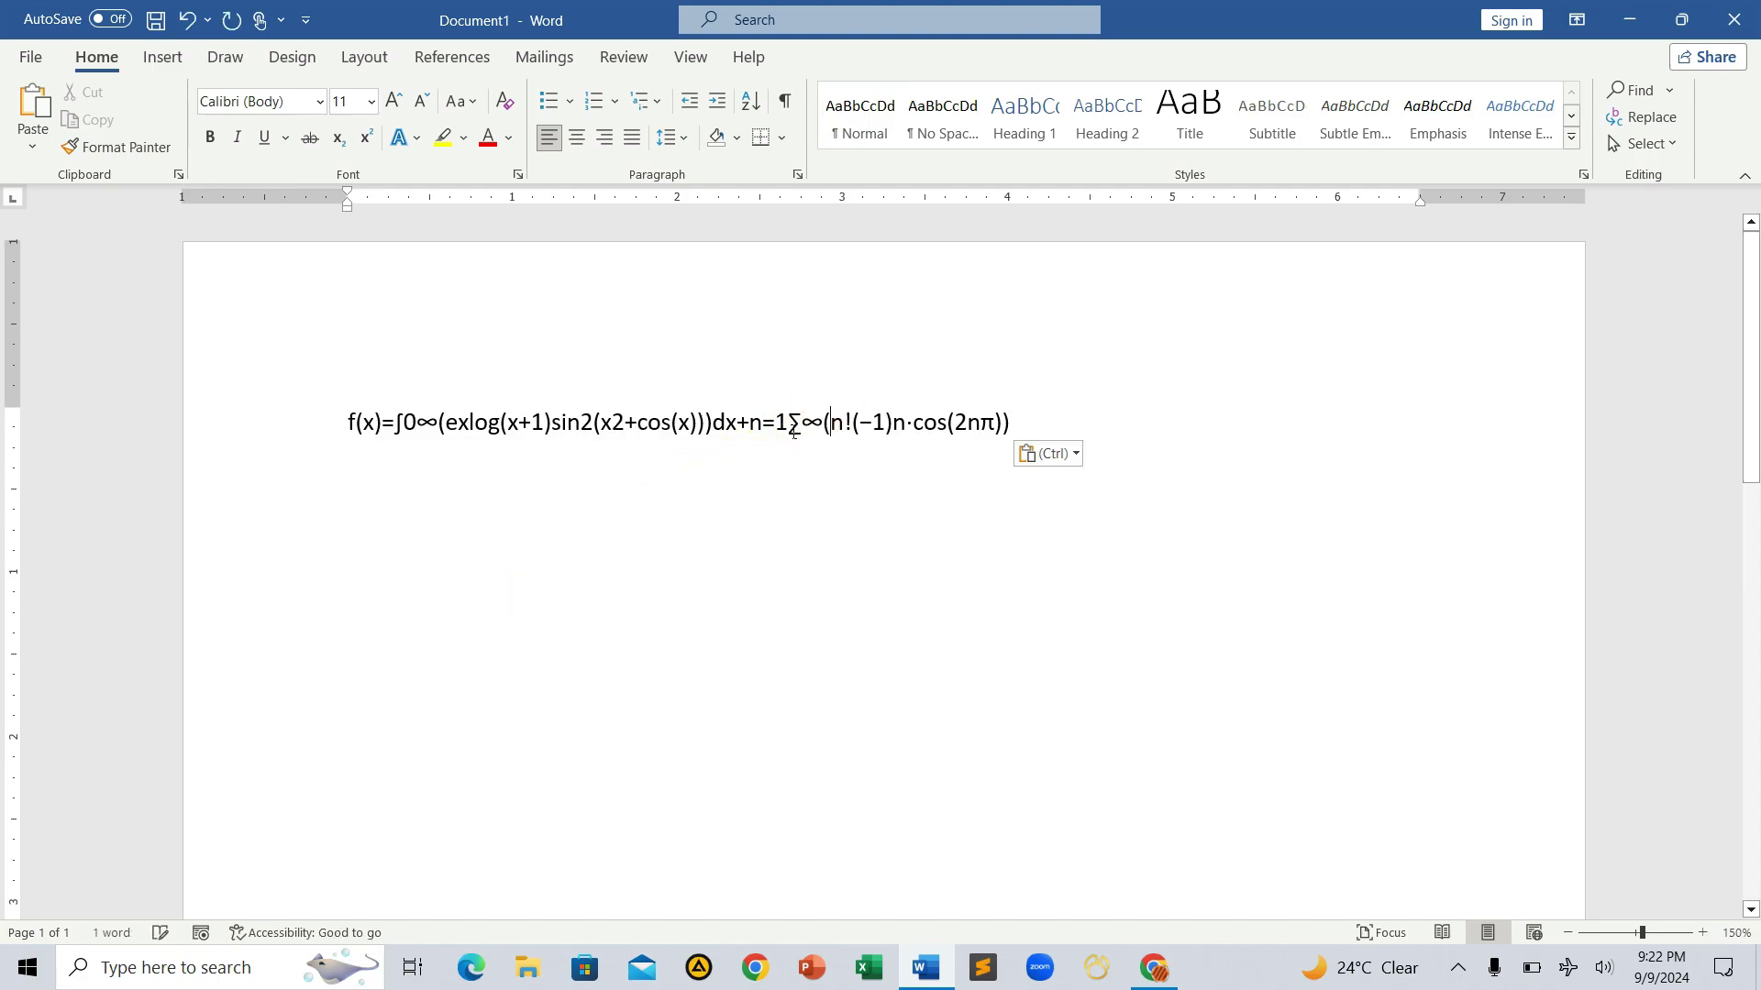
click(299, 409)
double_click(873, 424)
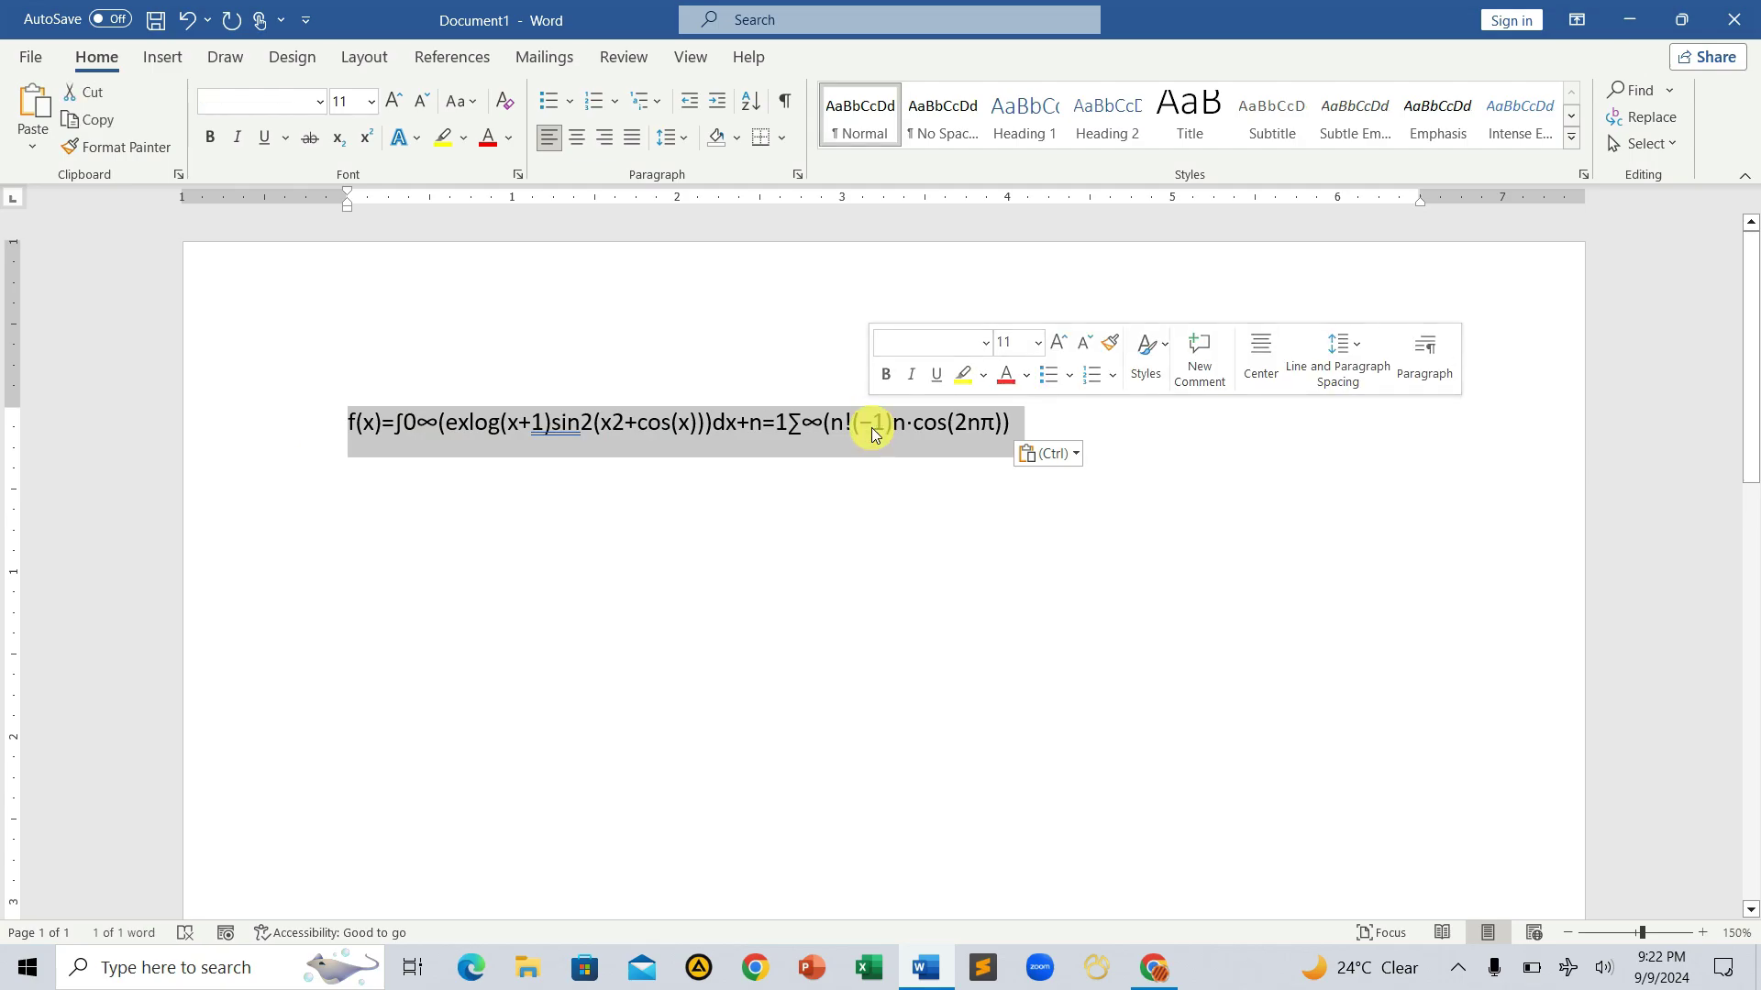
click(858, 439)
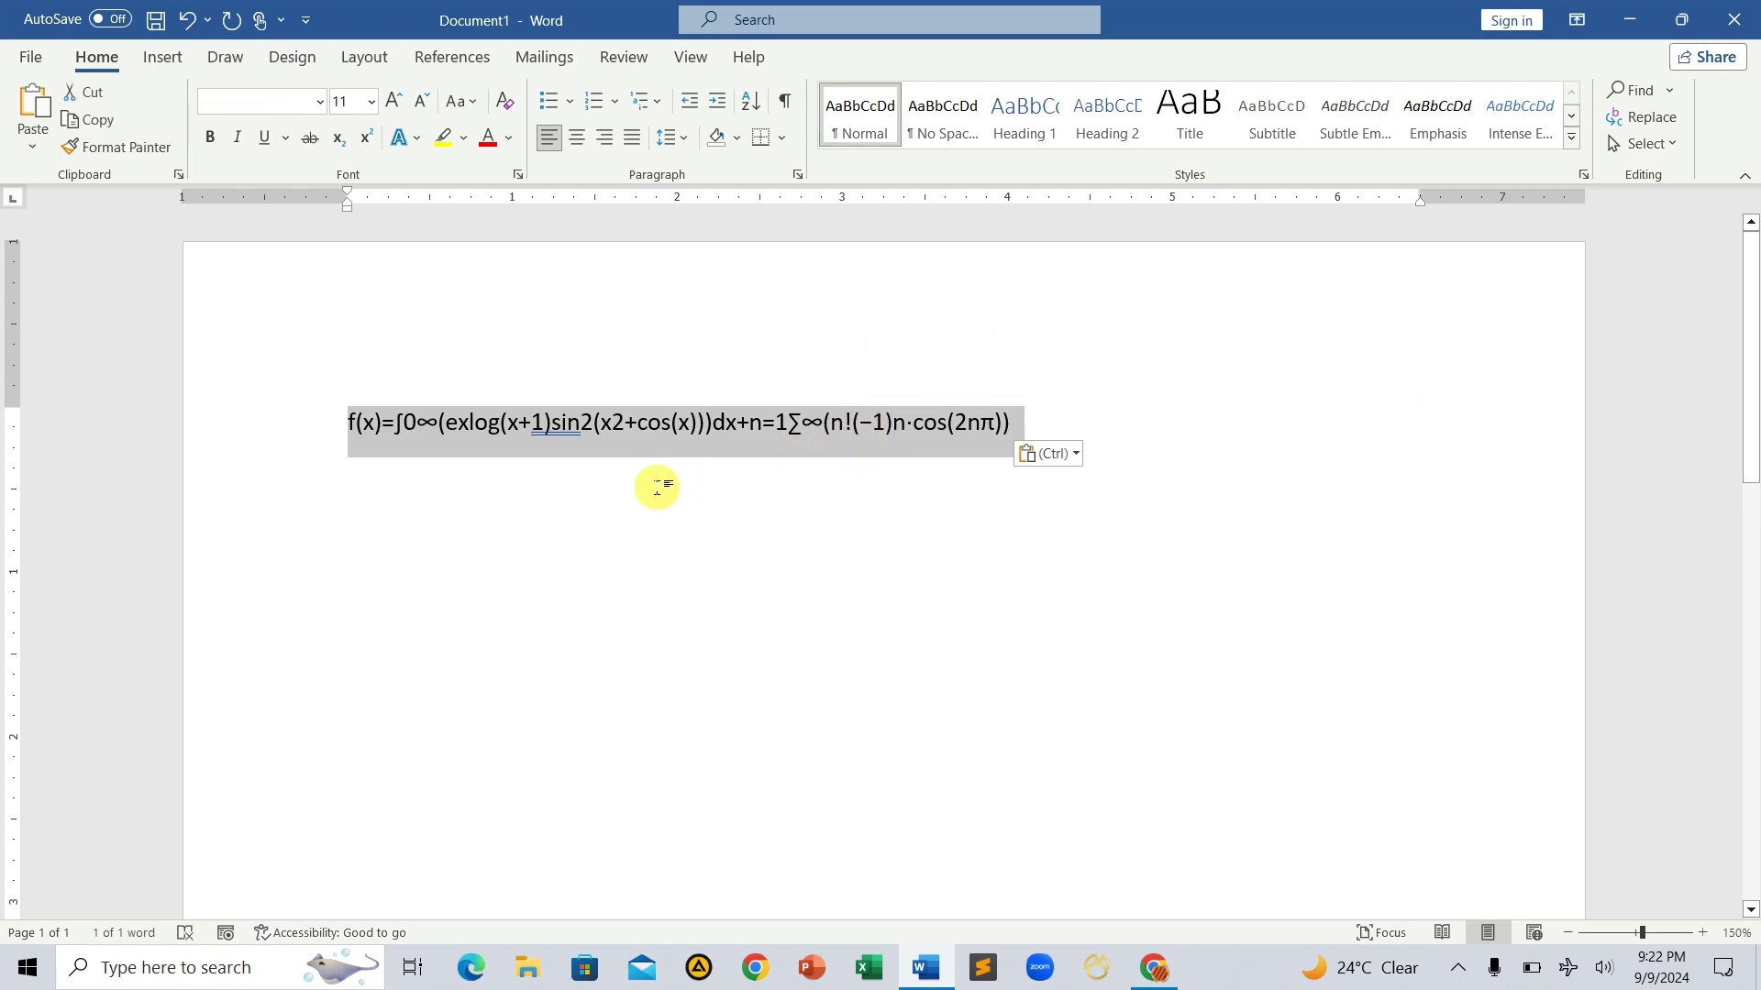
click(657, 487)
click(294, 426)
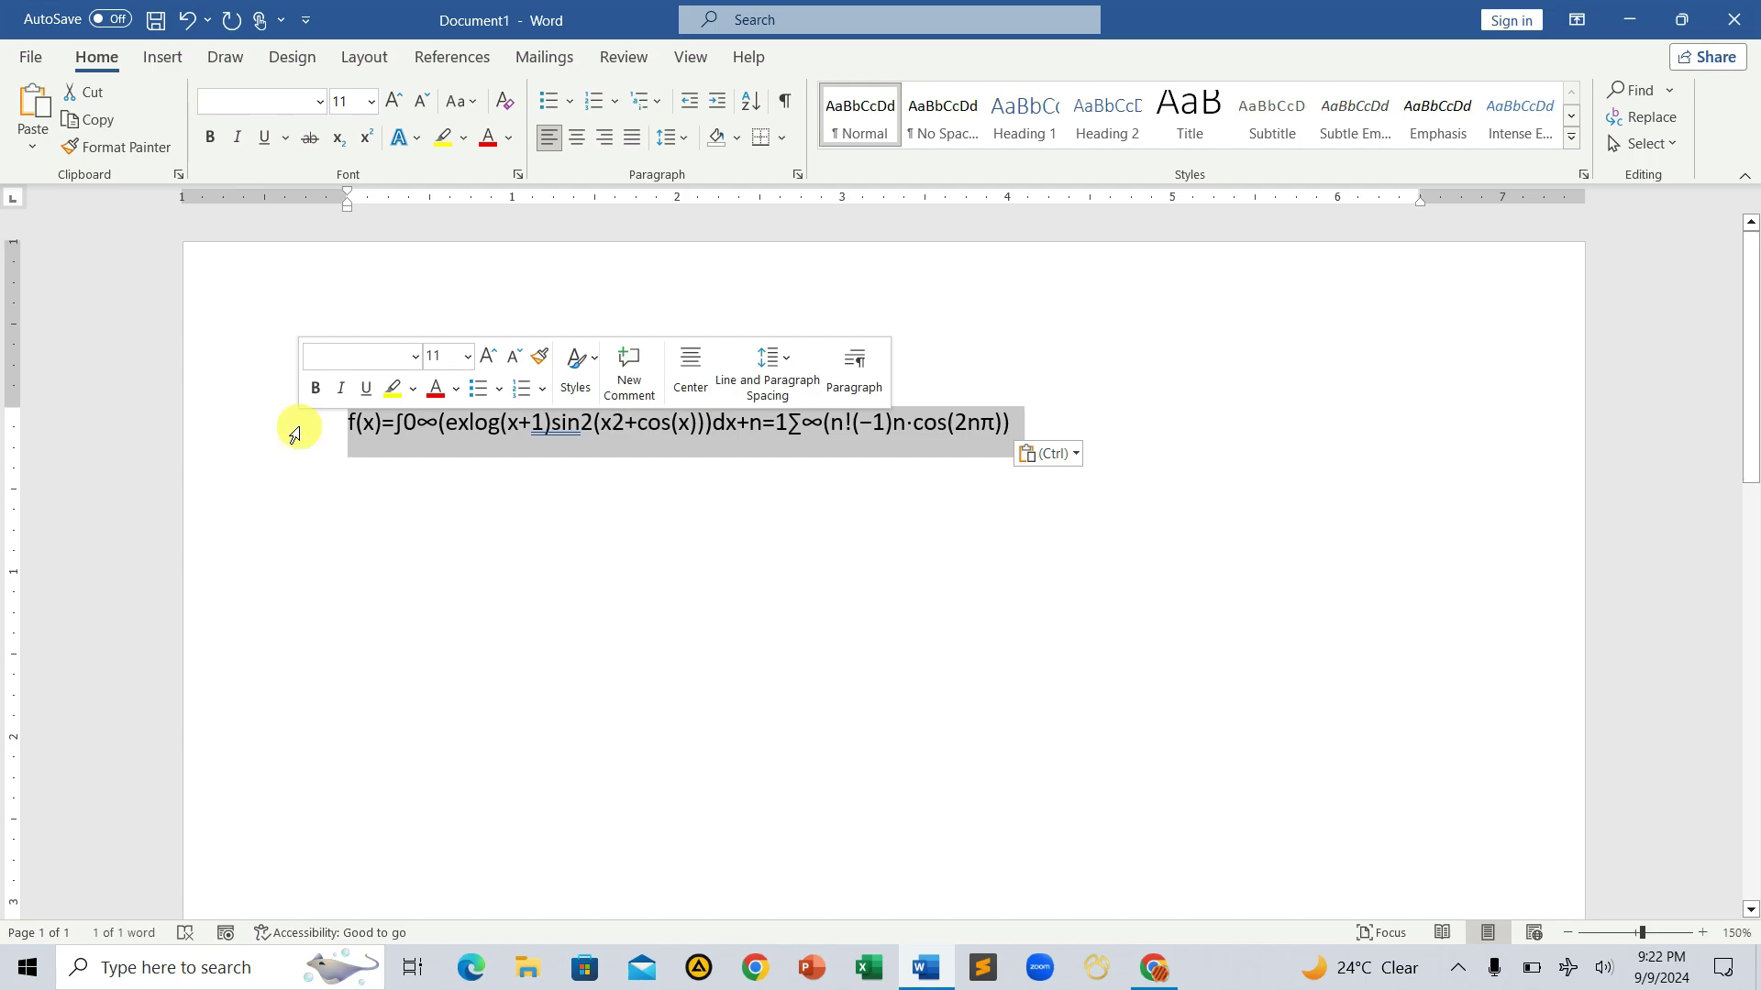
key(Delete)
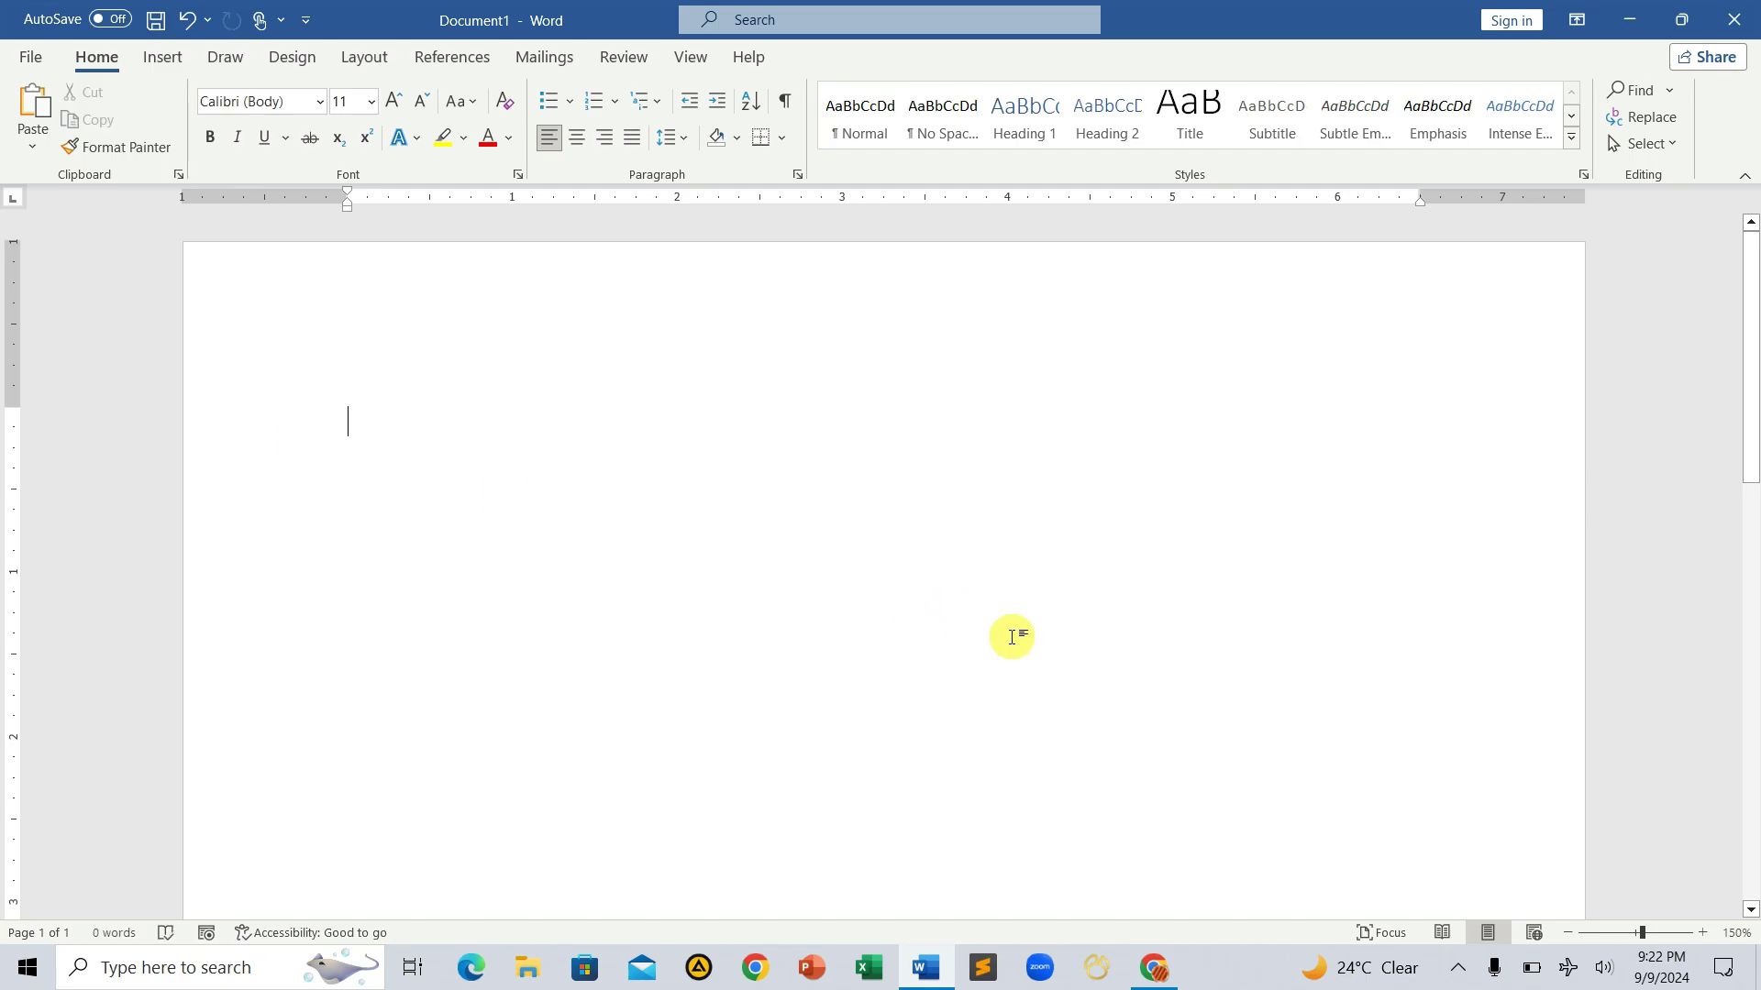
click(1158, 972)
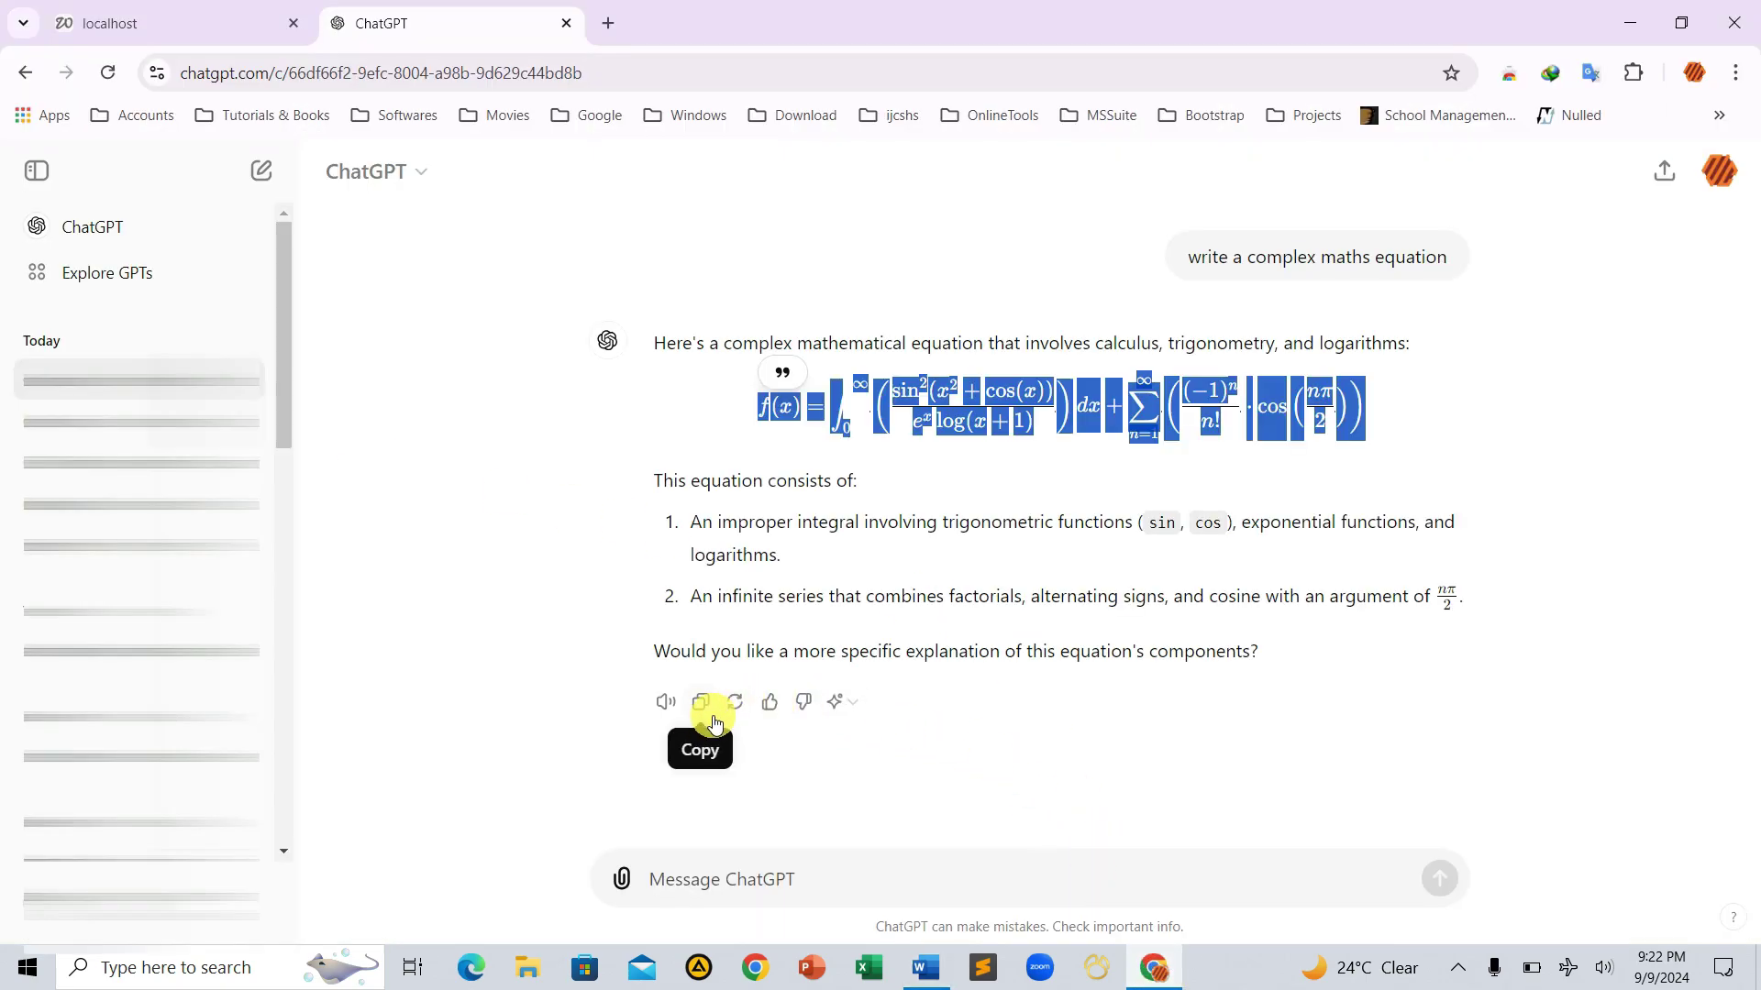
- Copy ChatGPT's whole equation answer and paste it into the Word document
click(757, 760)
click(700, 702)
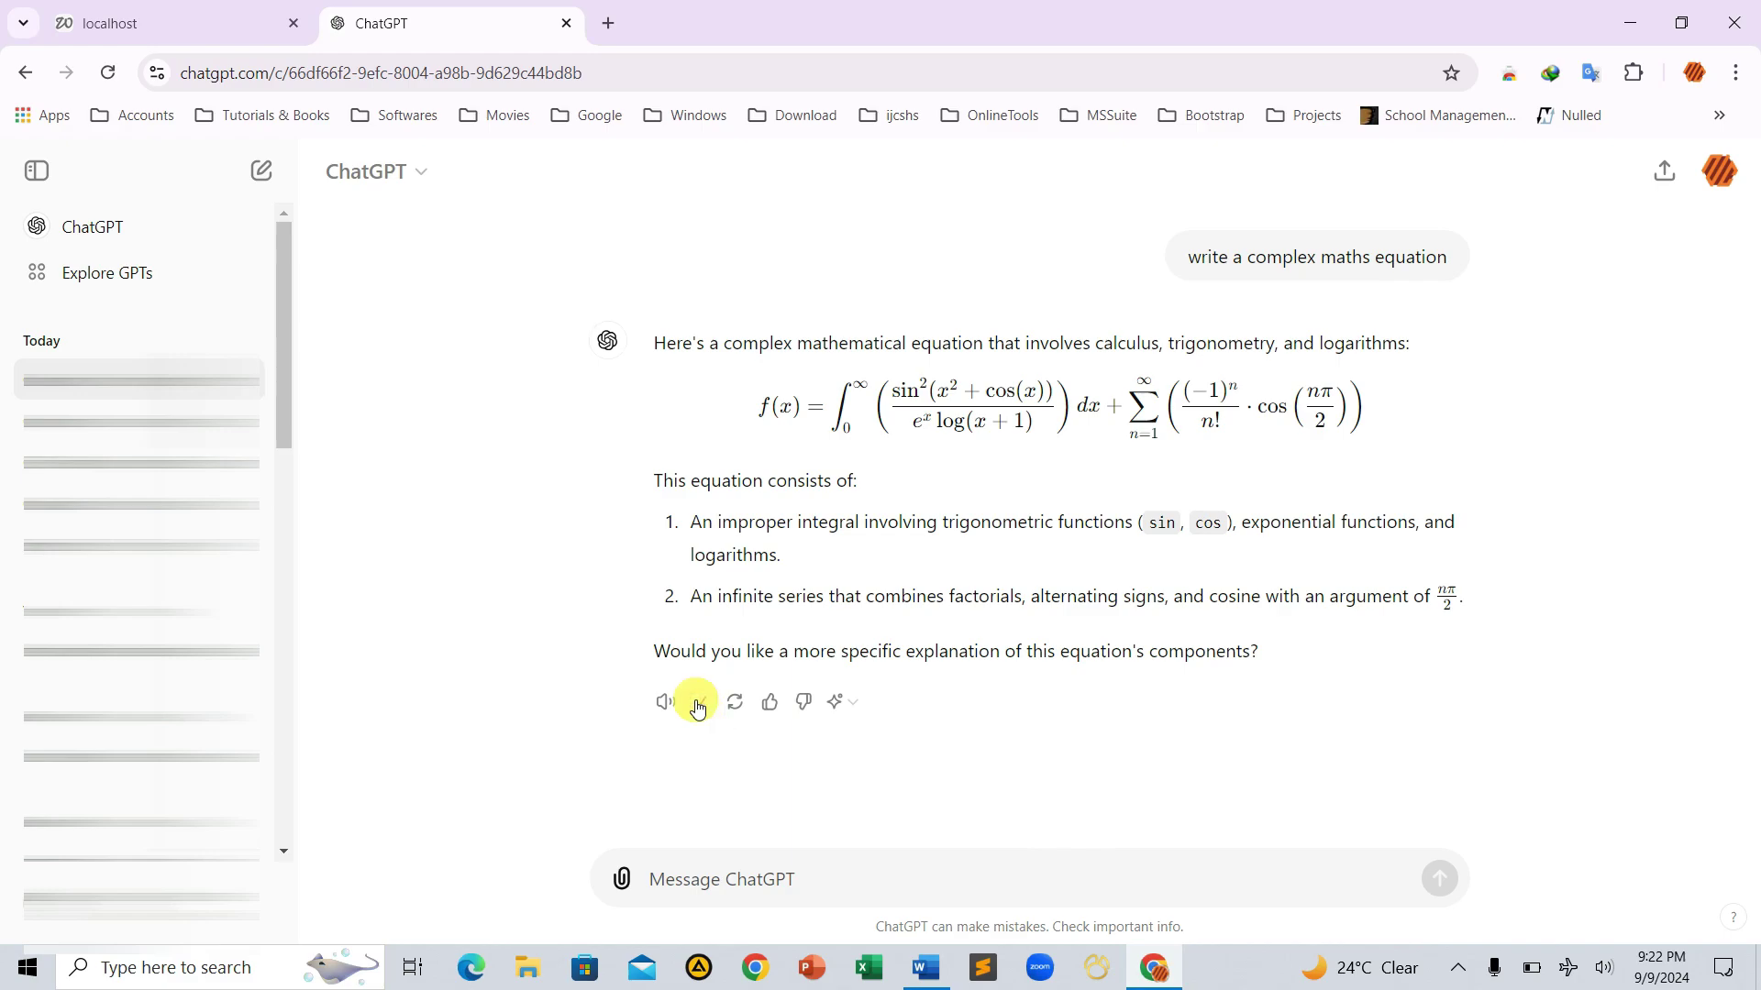
click(926, 967)
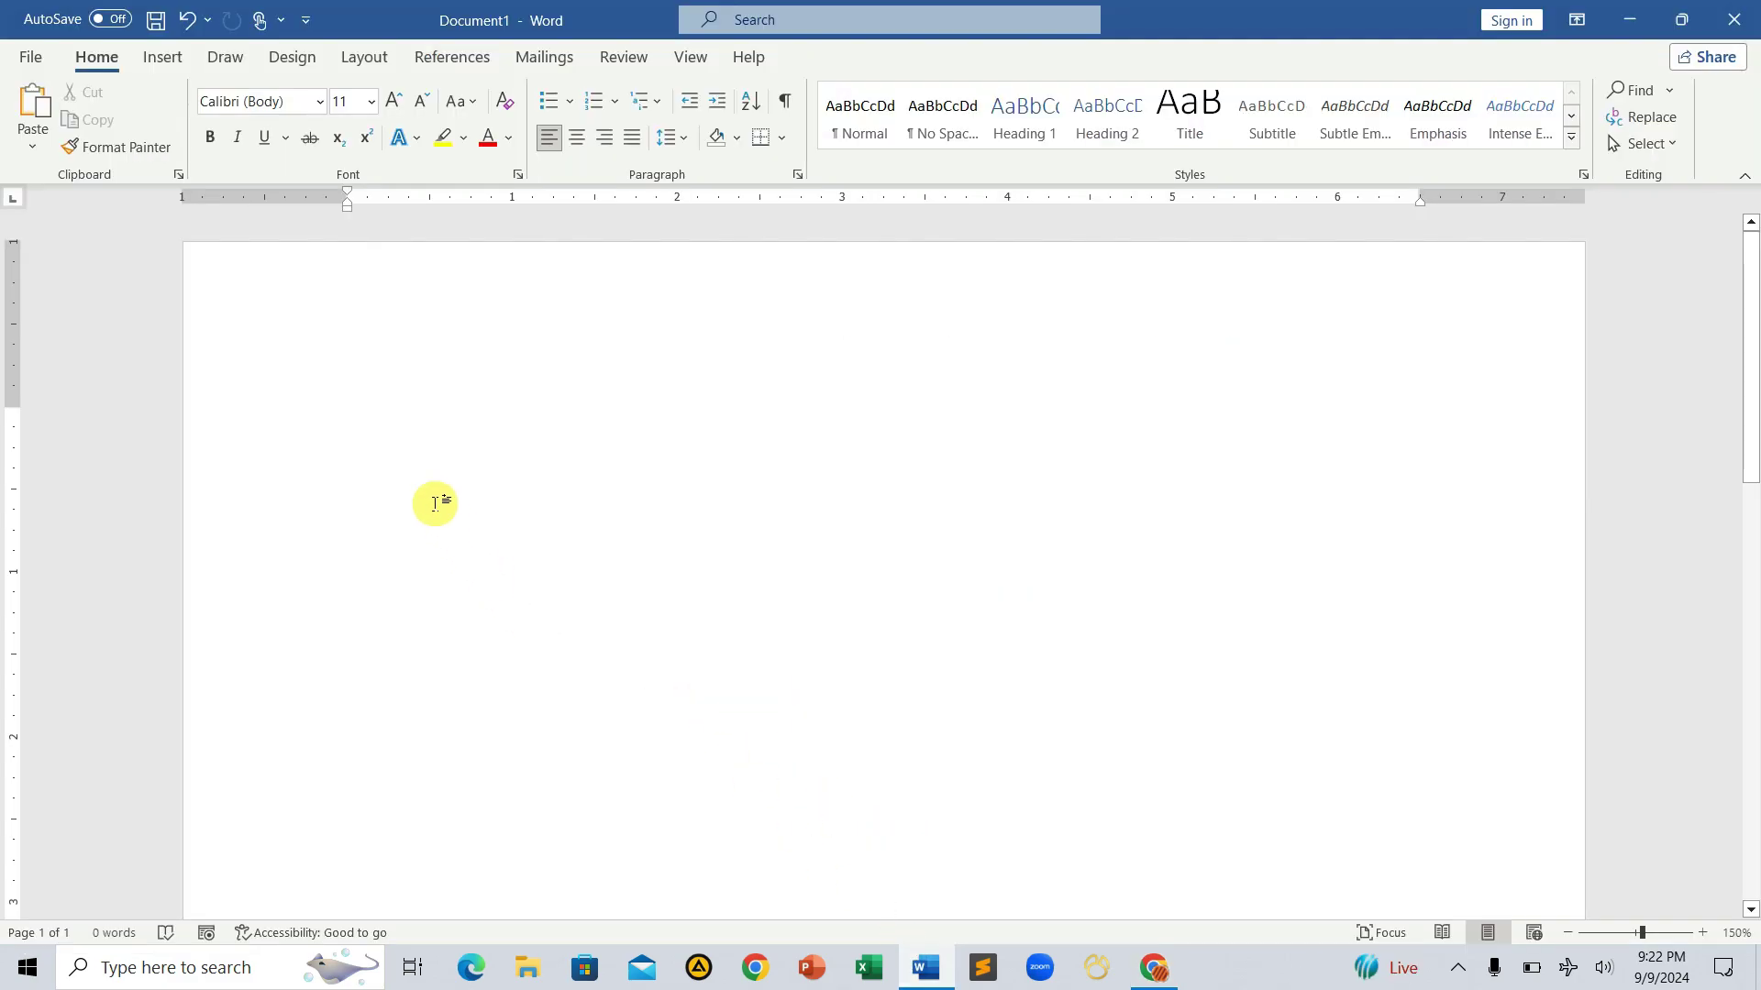
right_click(387, 428)
click(444, 584)
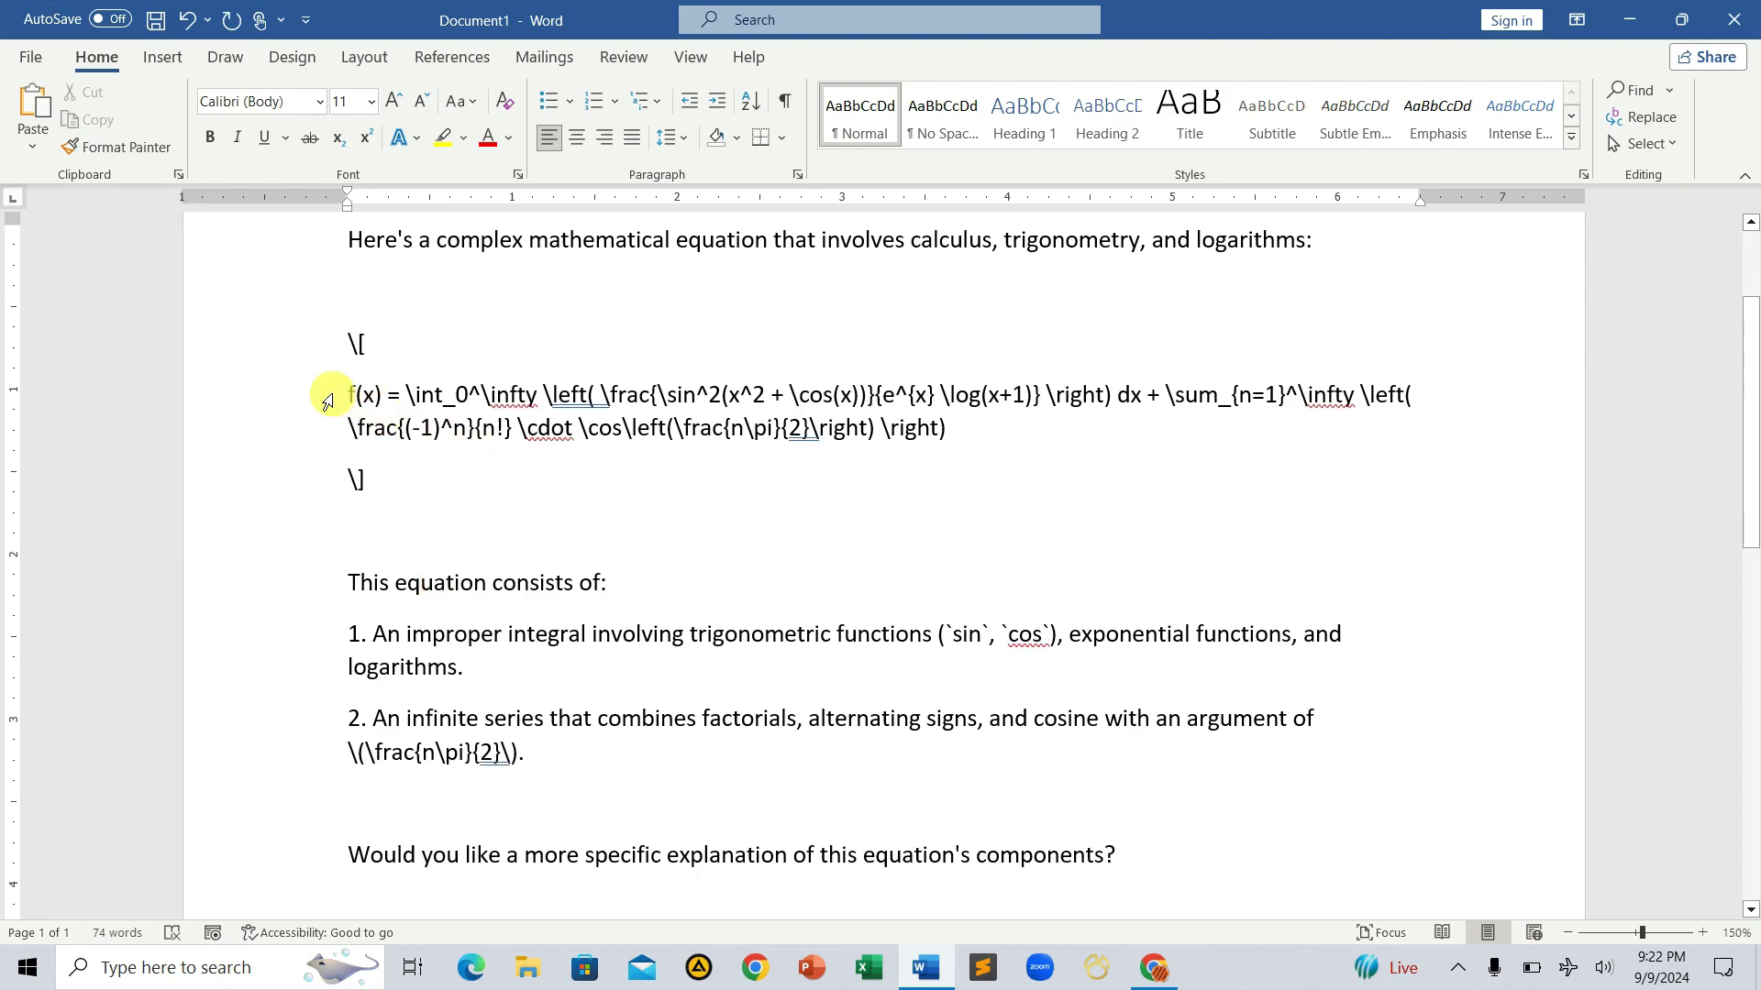
- Remove the pasted raw LaTeX text with Ctrl+A and Delete
drag(325, 398, 328, 431)
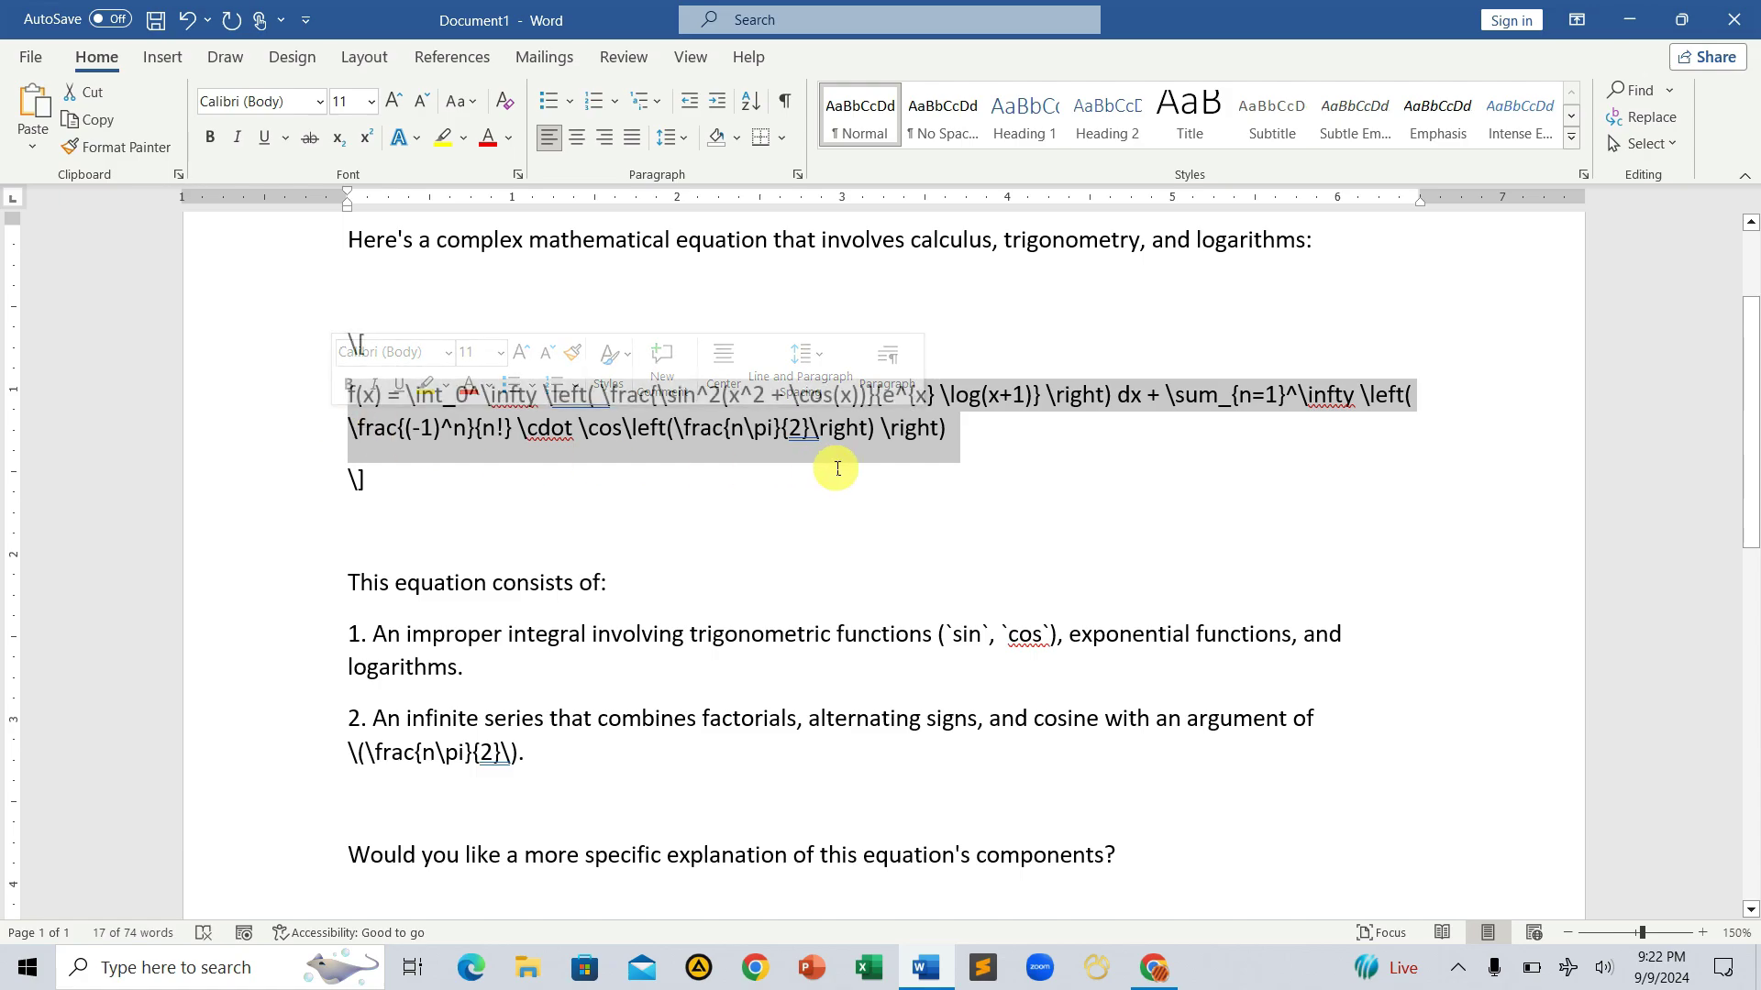
scroll(889, 587, up, 2)
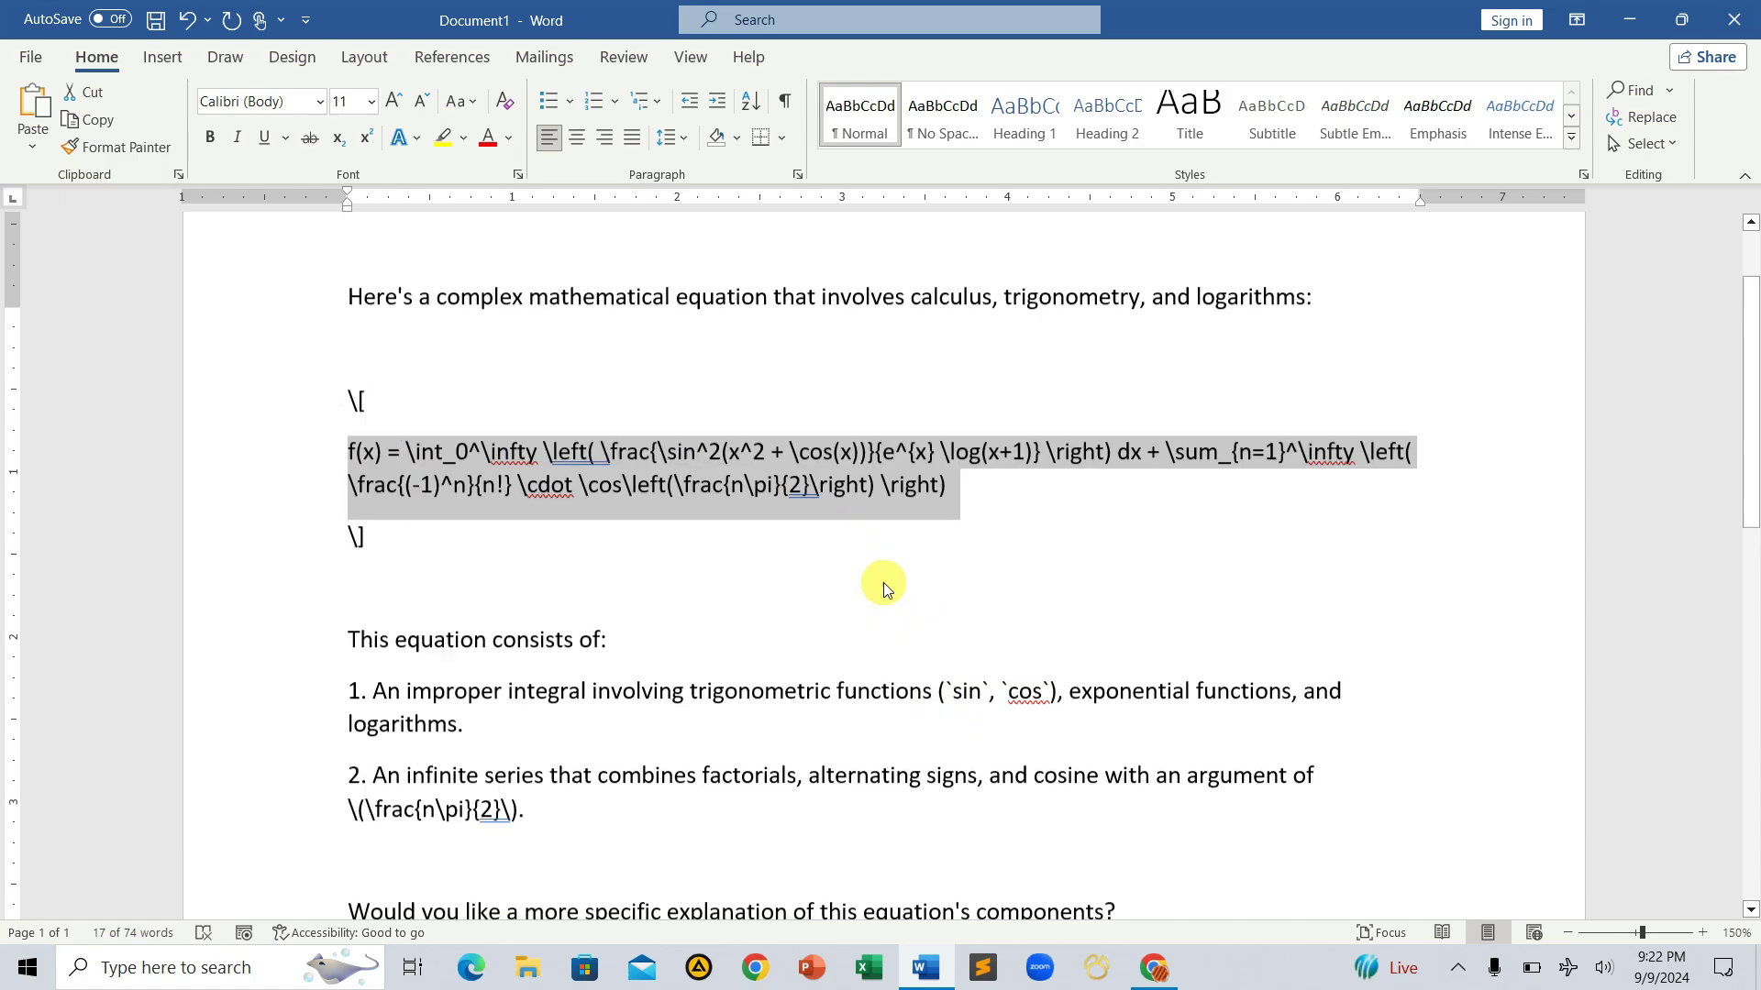
scroll(885, 588, down, 4)
scroll(885, 581, up, 2)
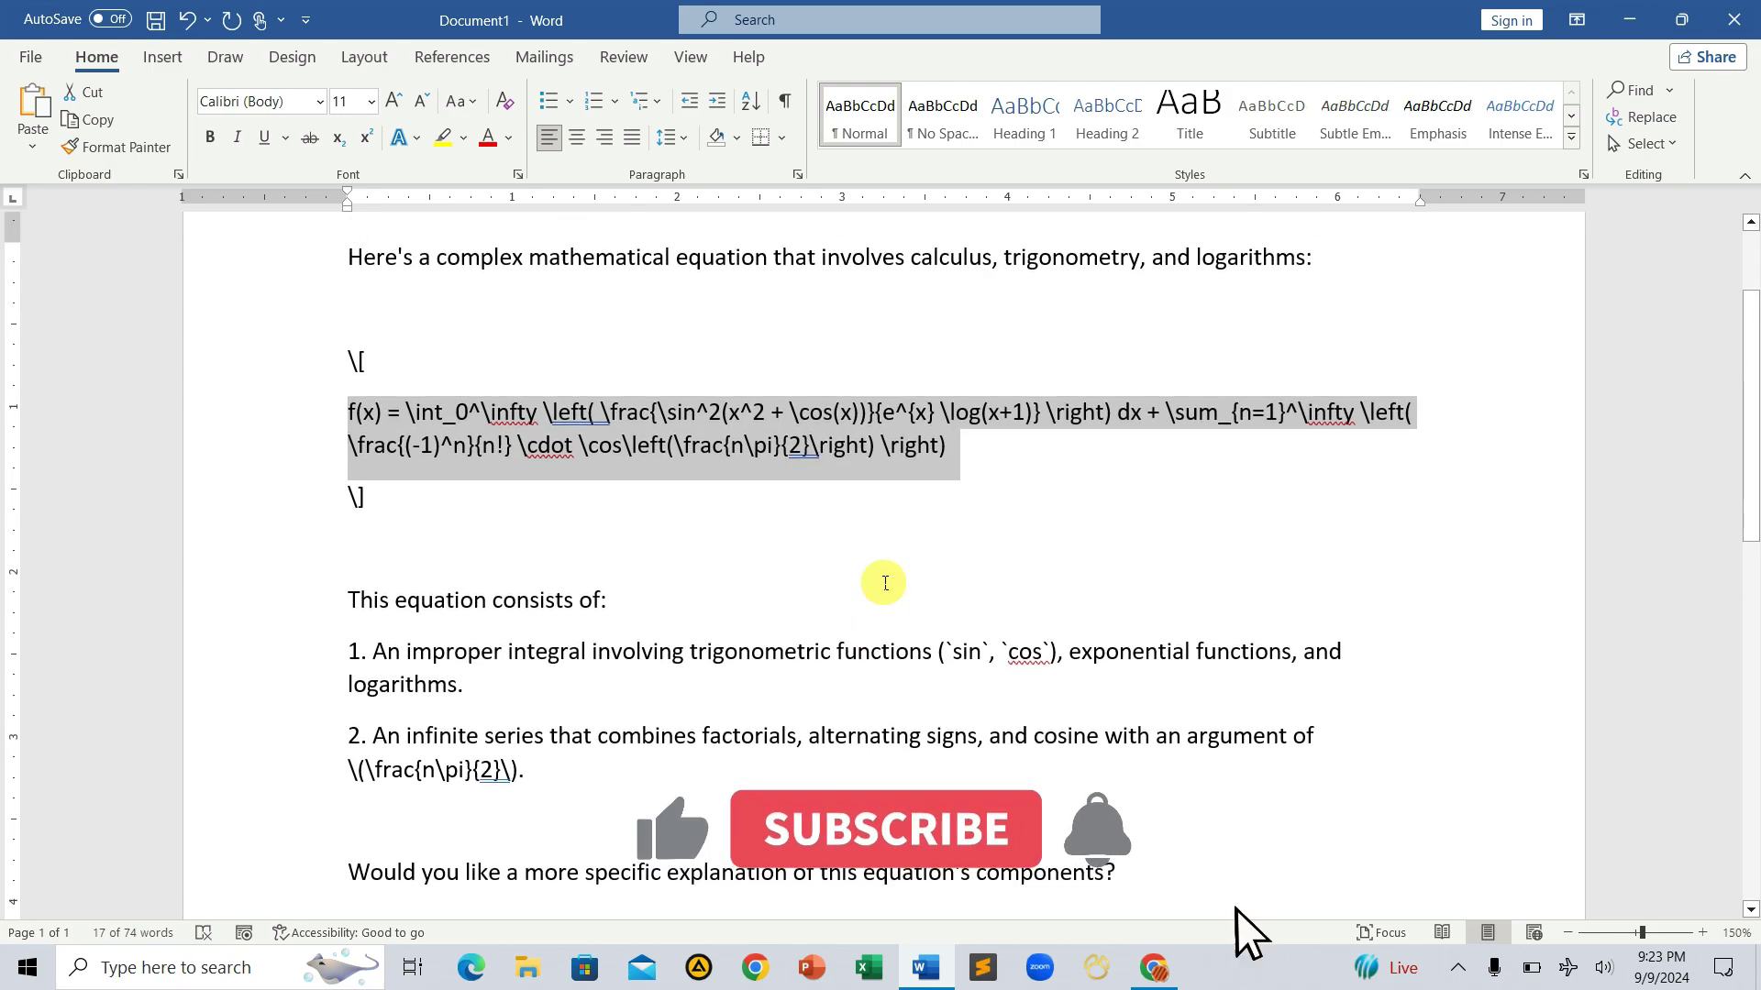
key(ctrl+a)
key(Delete)
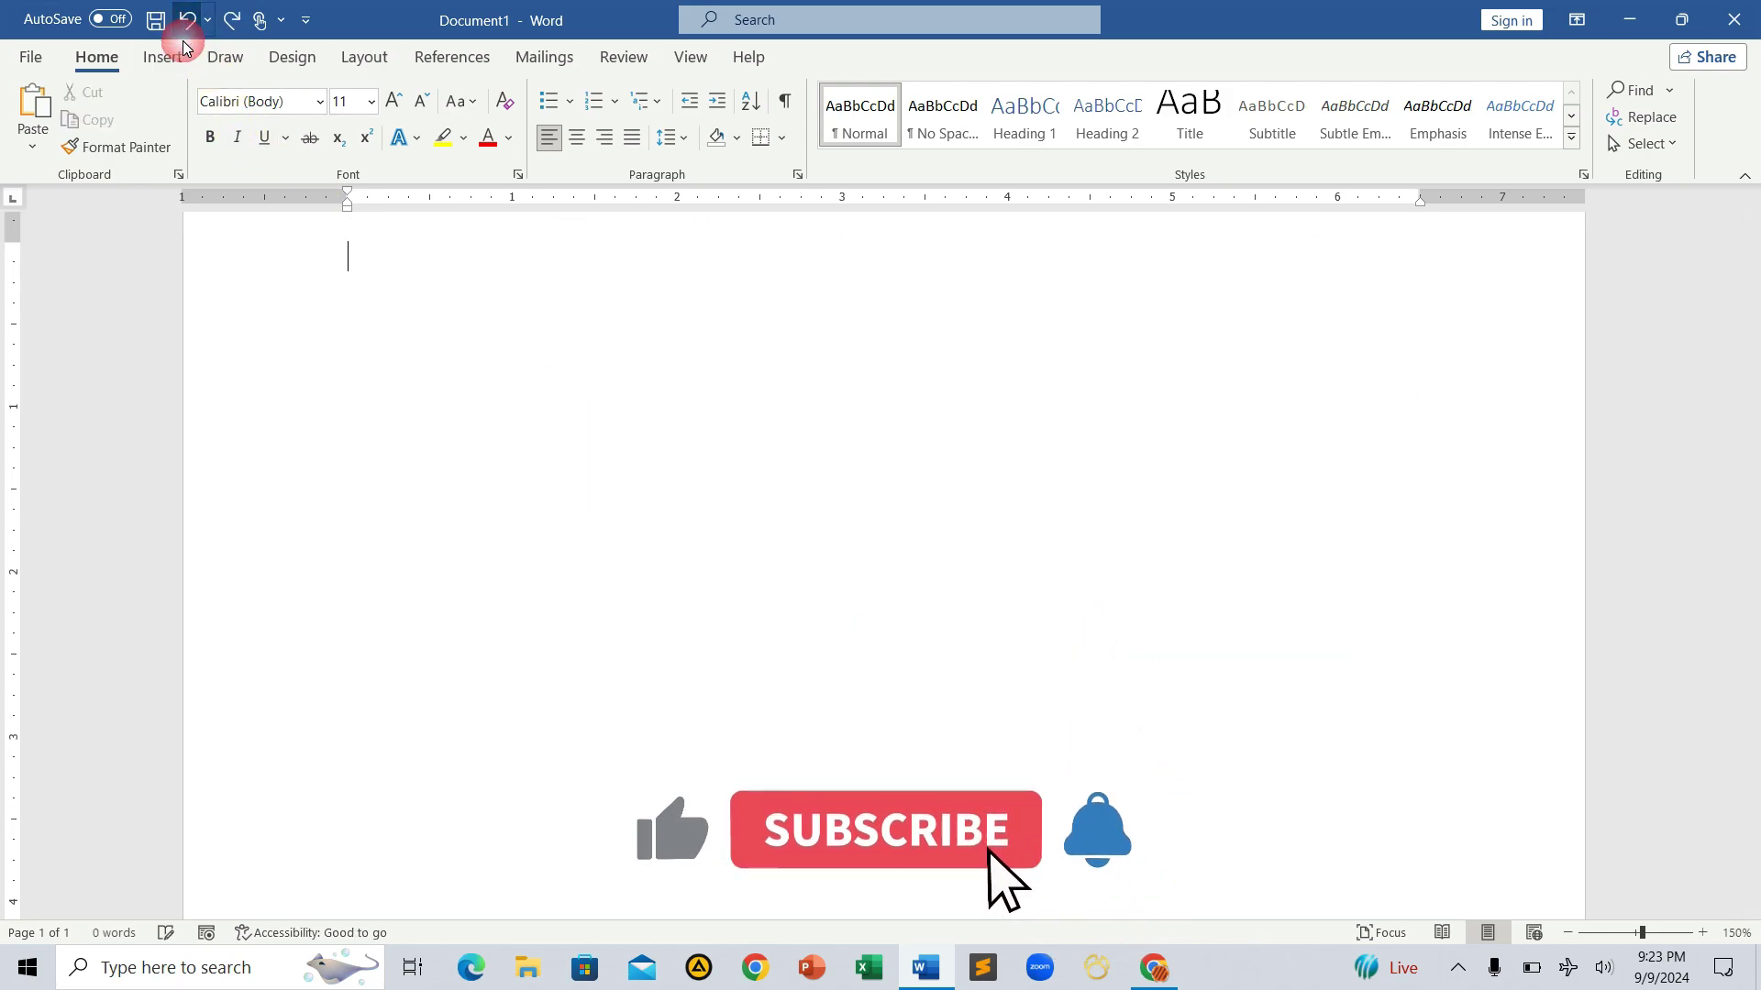
- Ask ChatGPT to 'write the LaTex version for ms word'
click(1155, 969)
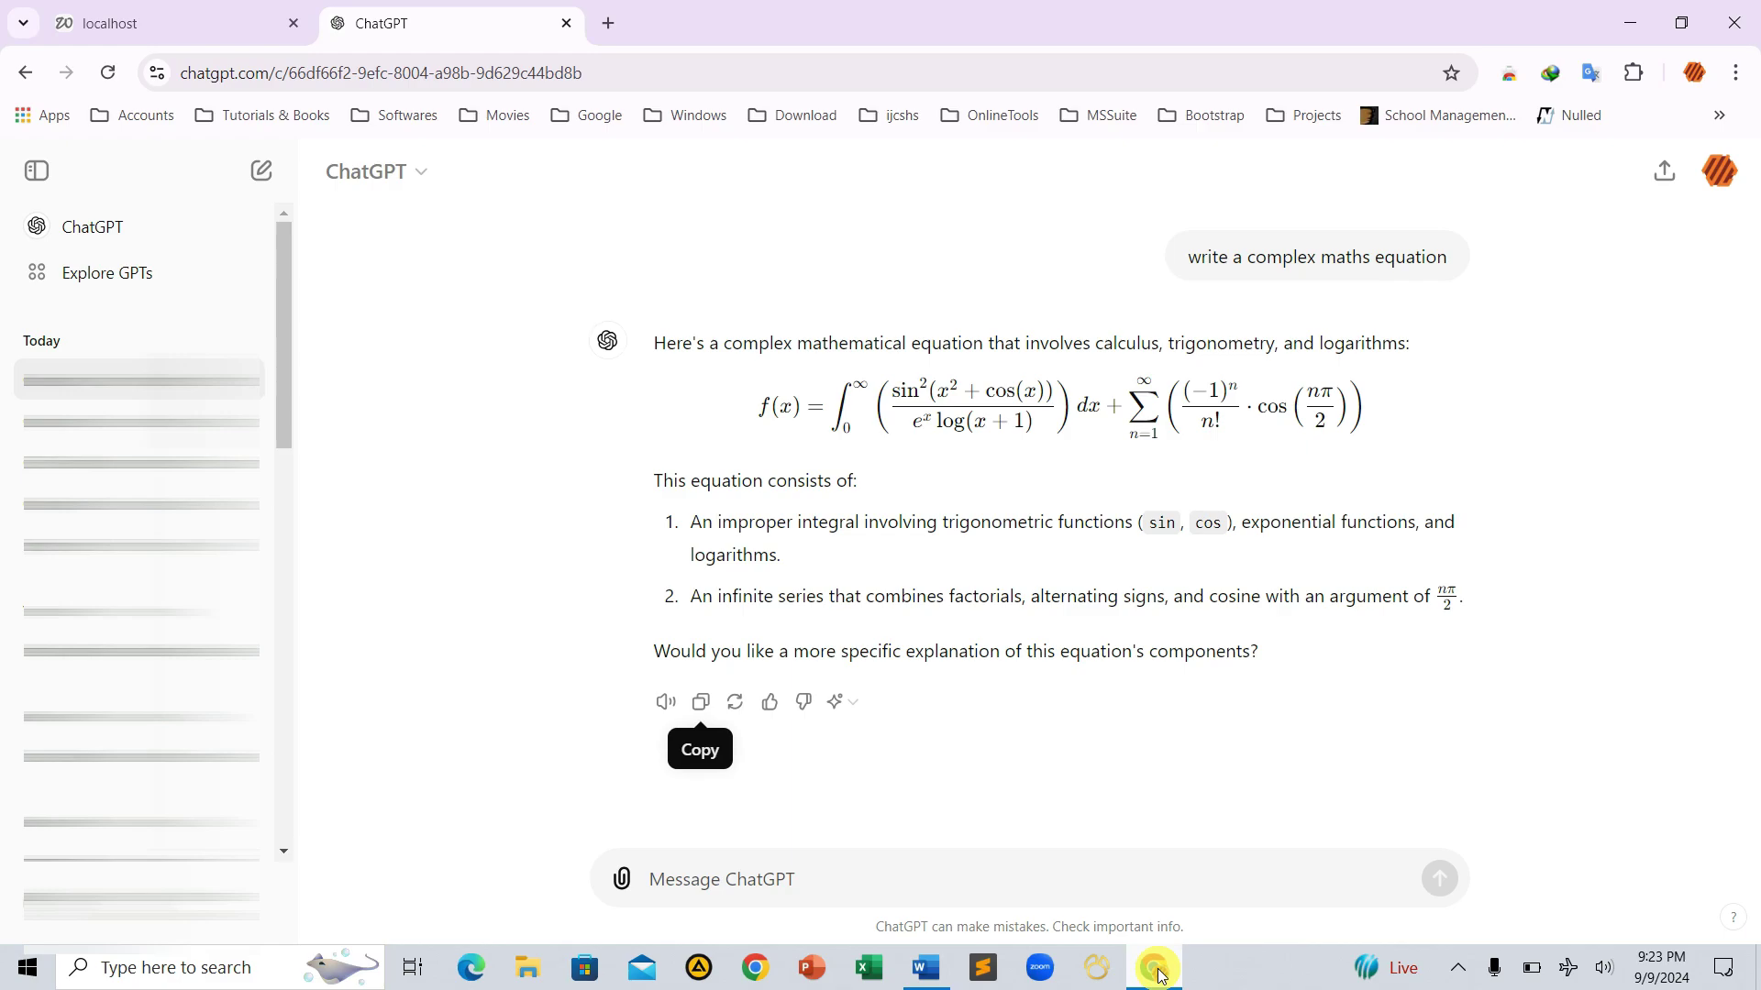
text(wr)
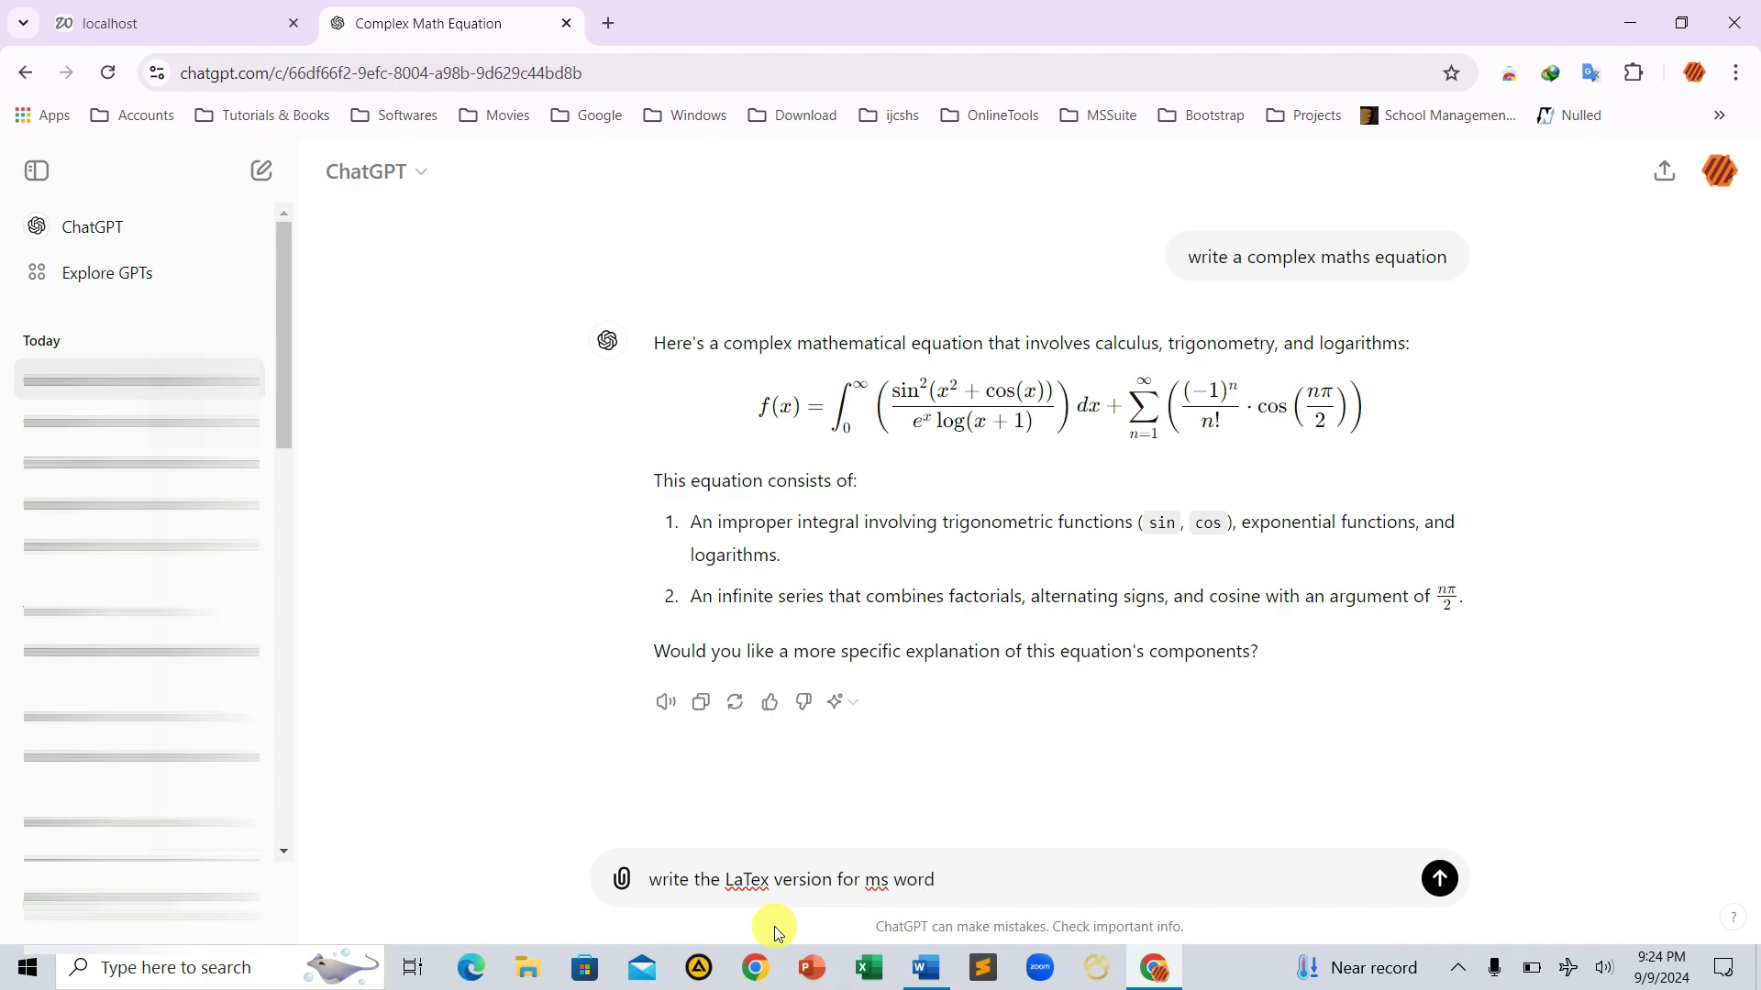
key(Return)
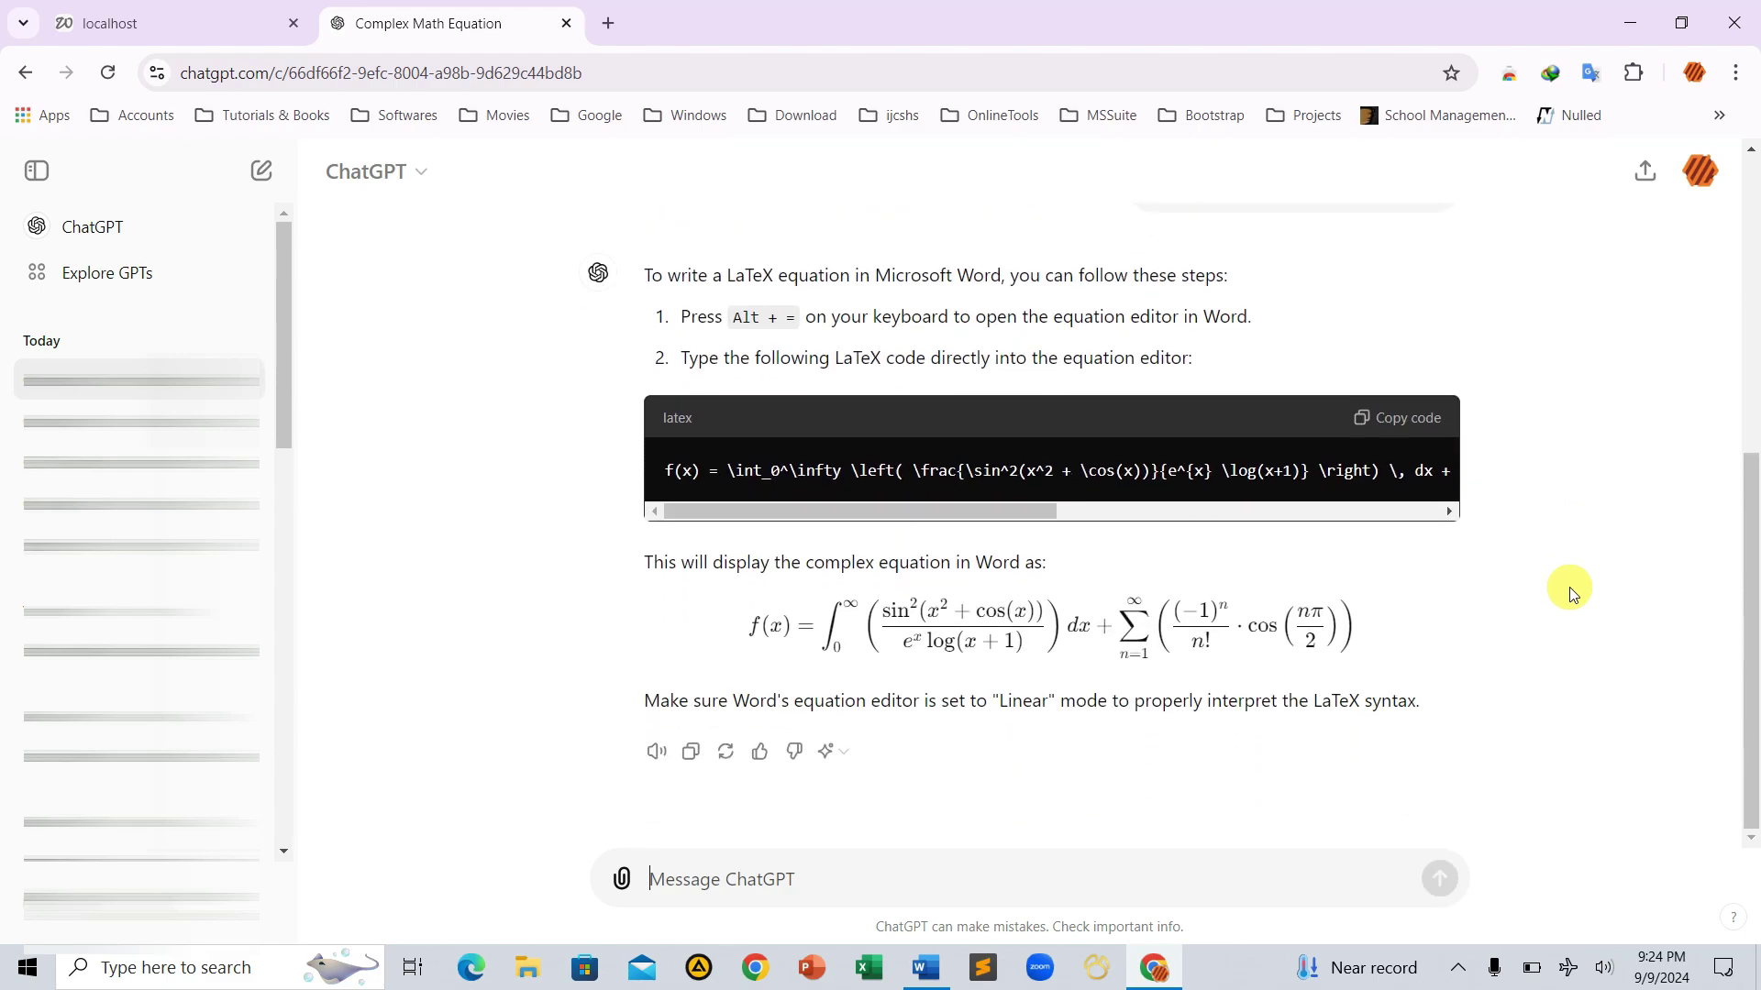
- Copy the LaTeX code block from ChatGPT's answer
scroll(1570, 587, down, 1)
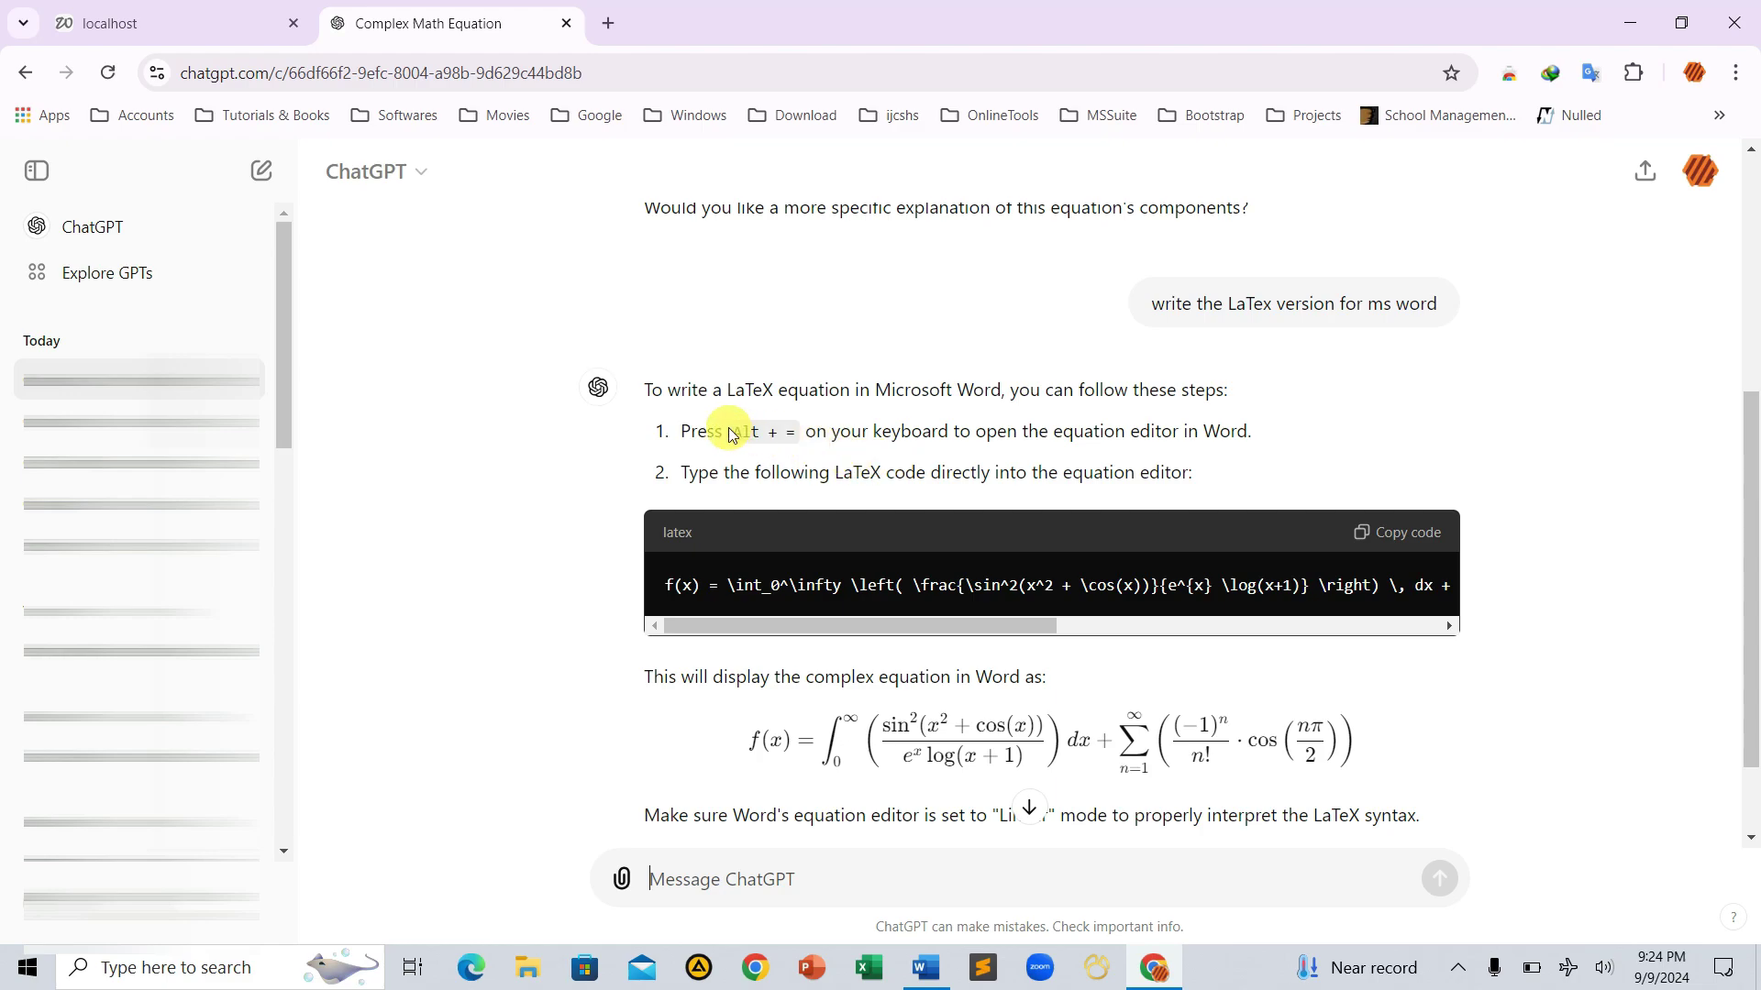
drag(732, 431, 811, 432)
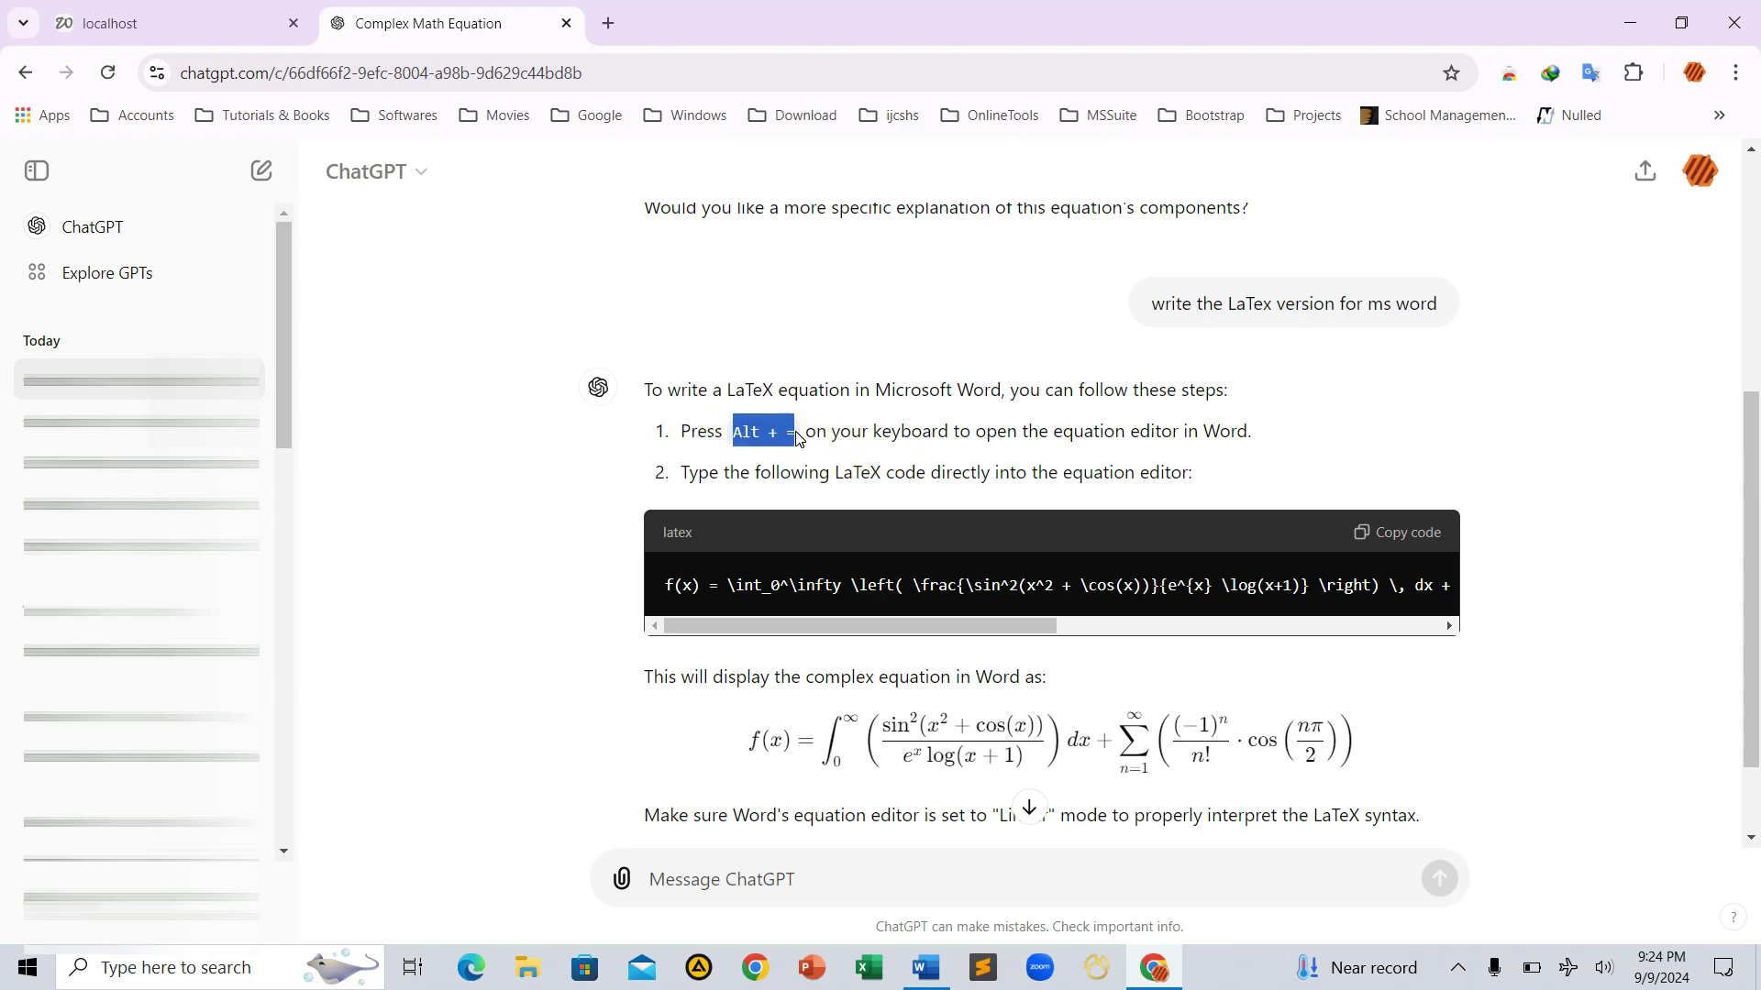
click(945, 431)
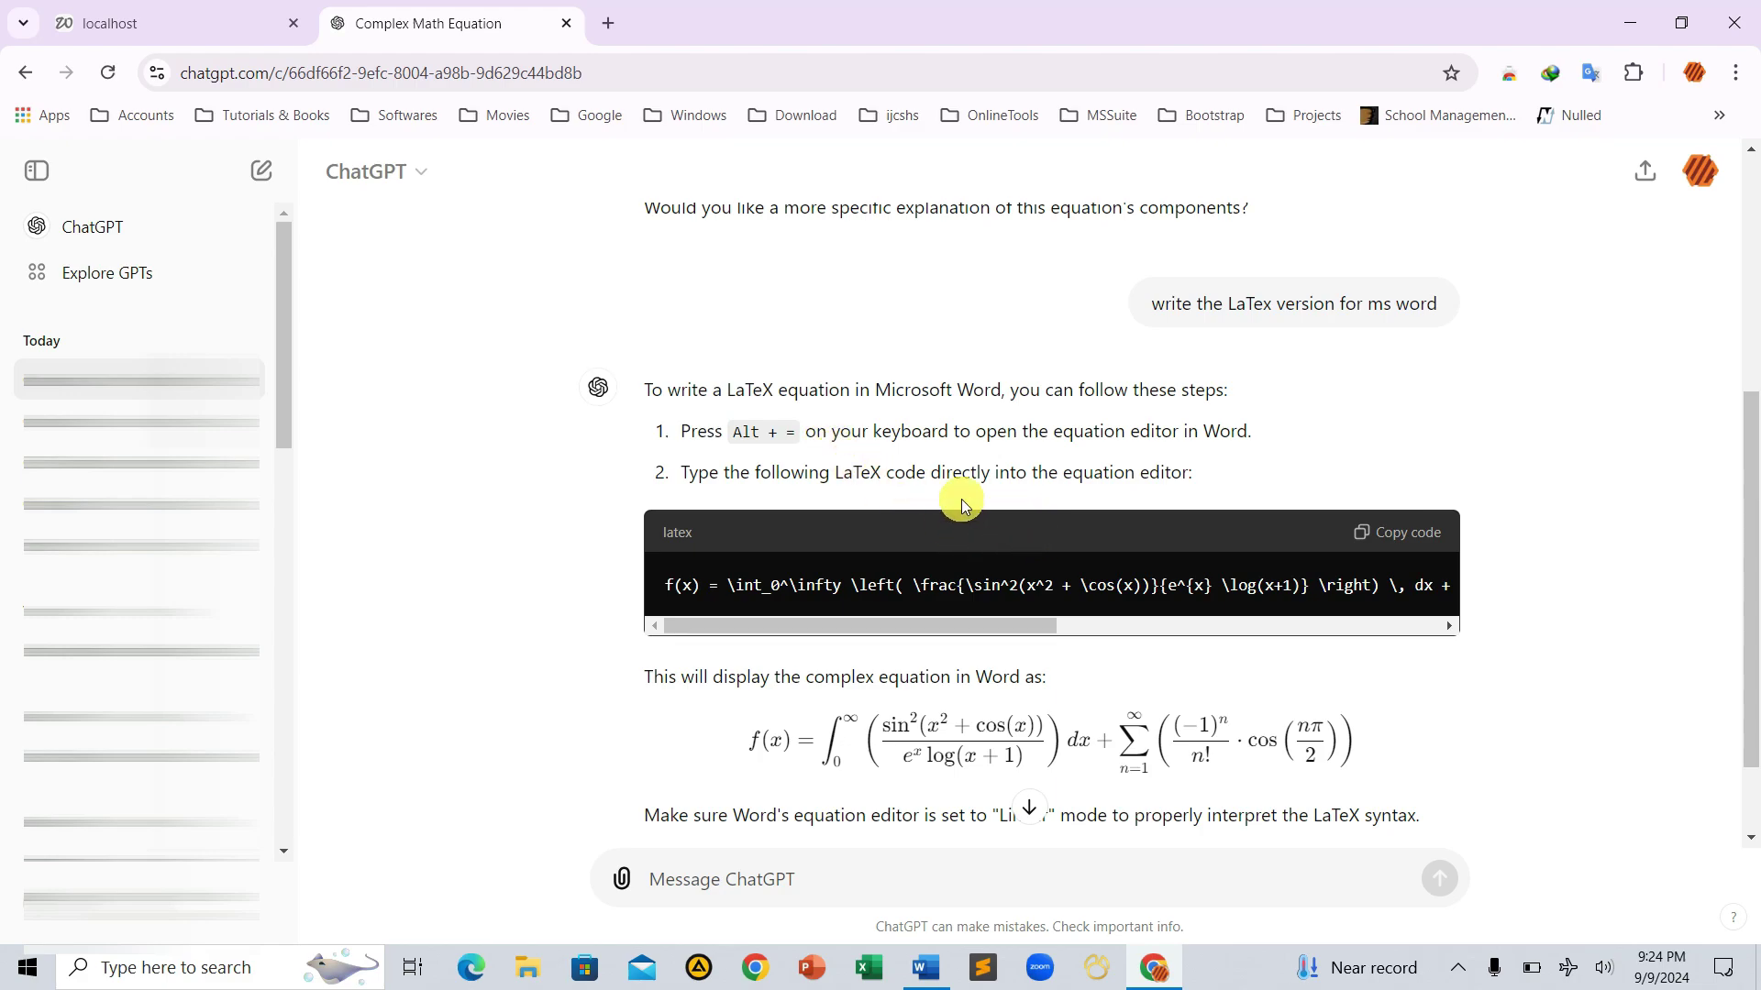
click(1412, 537)
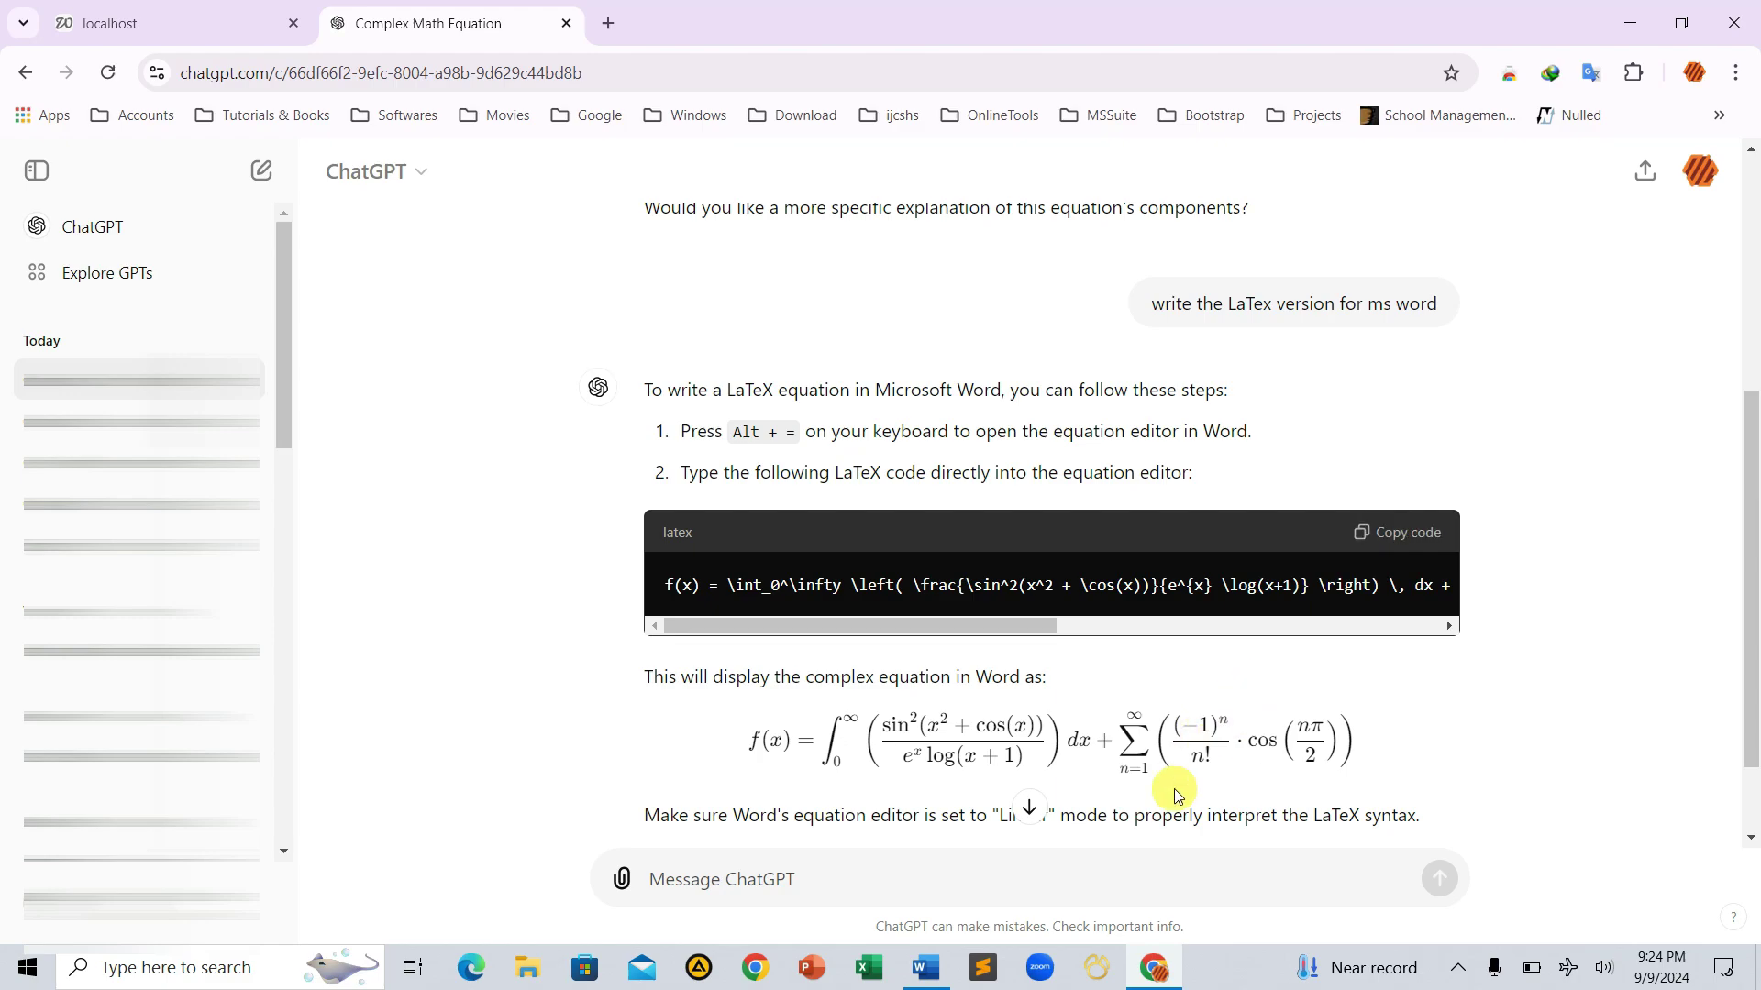
click(937, 975)
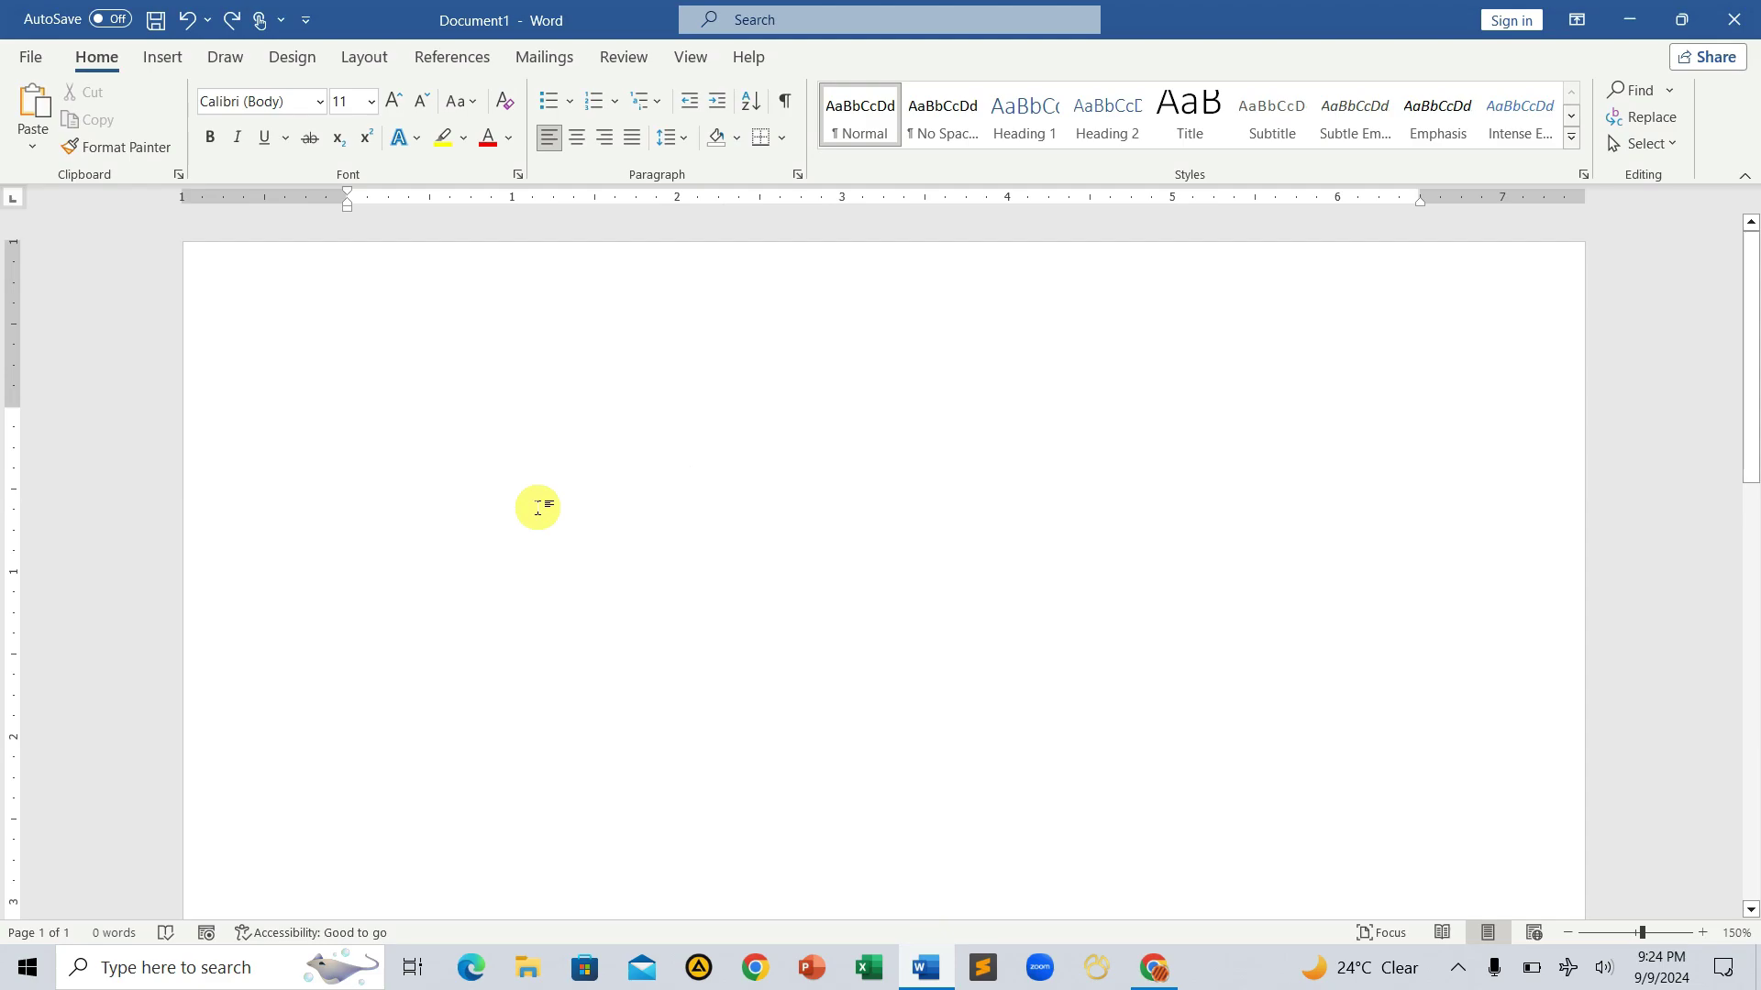
- Paste the LaTeX code and turn its paragraph into a LaTeX-input equation with Alt+=
key(ctrl+v)
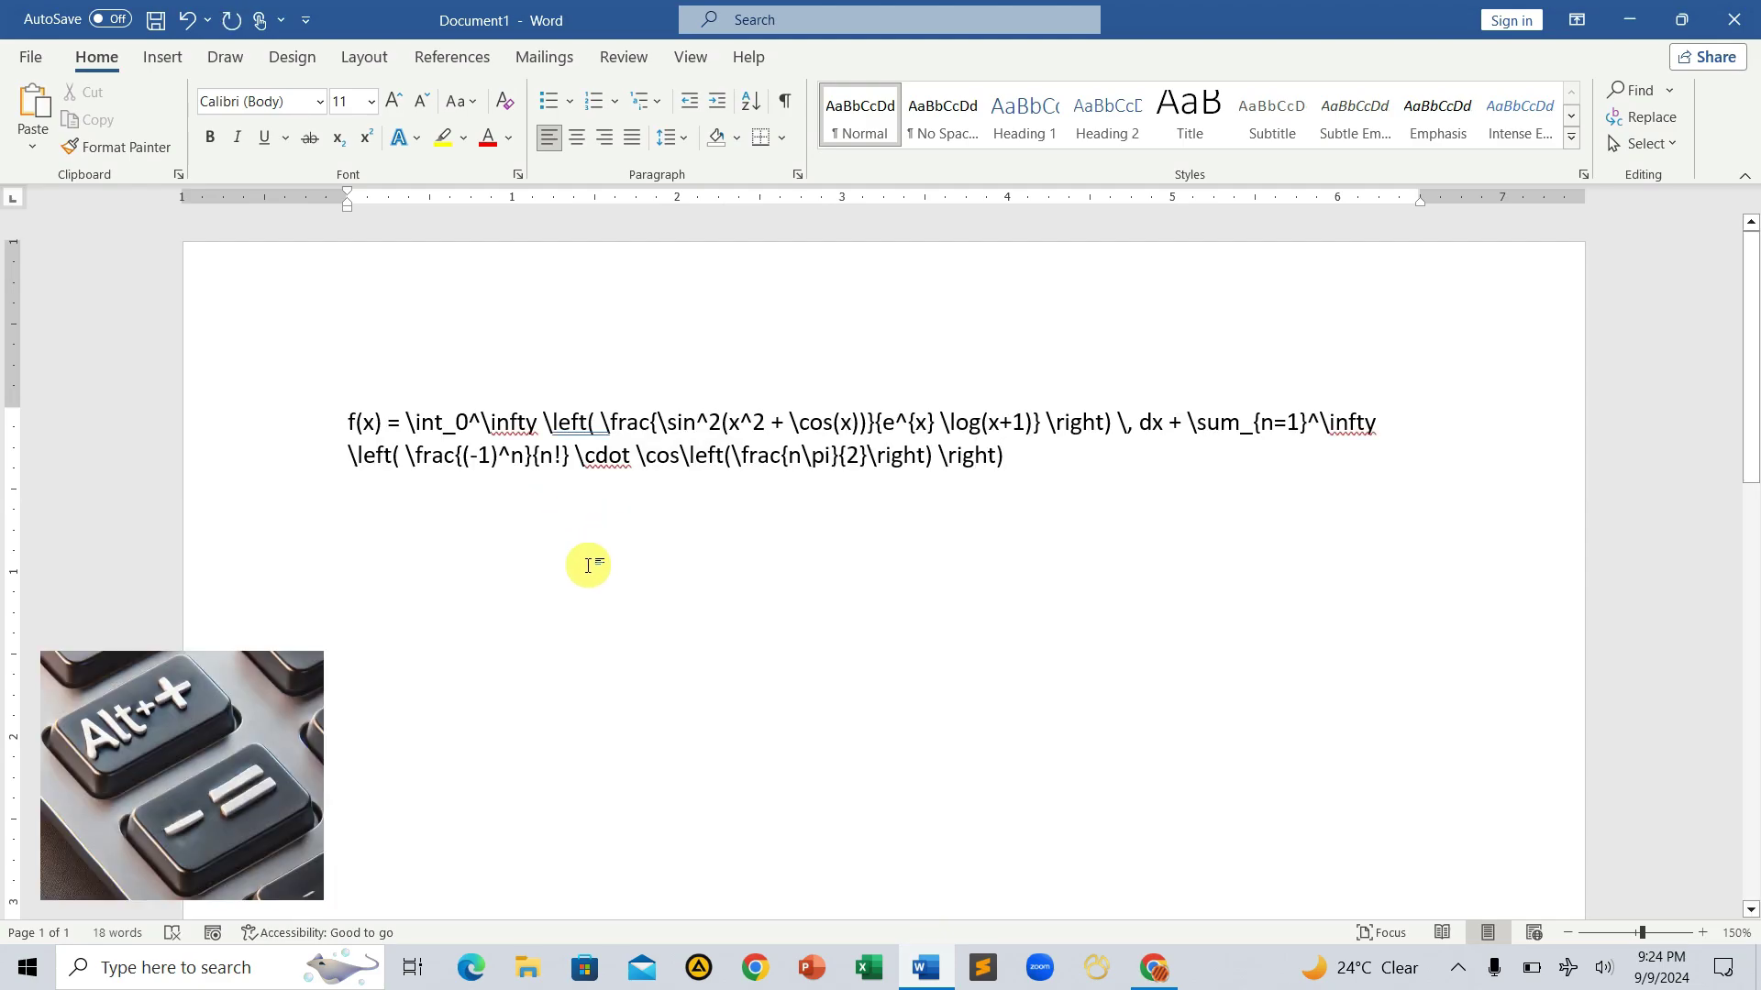
double_click(300, 424)
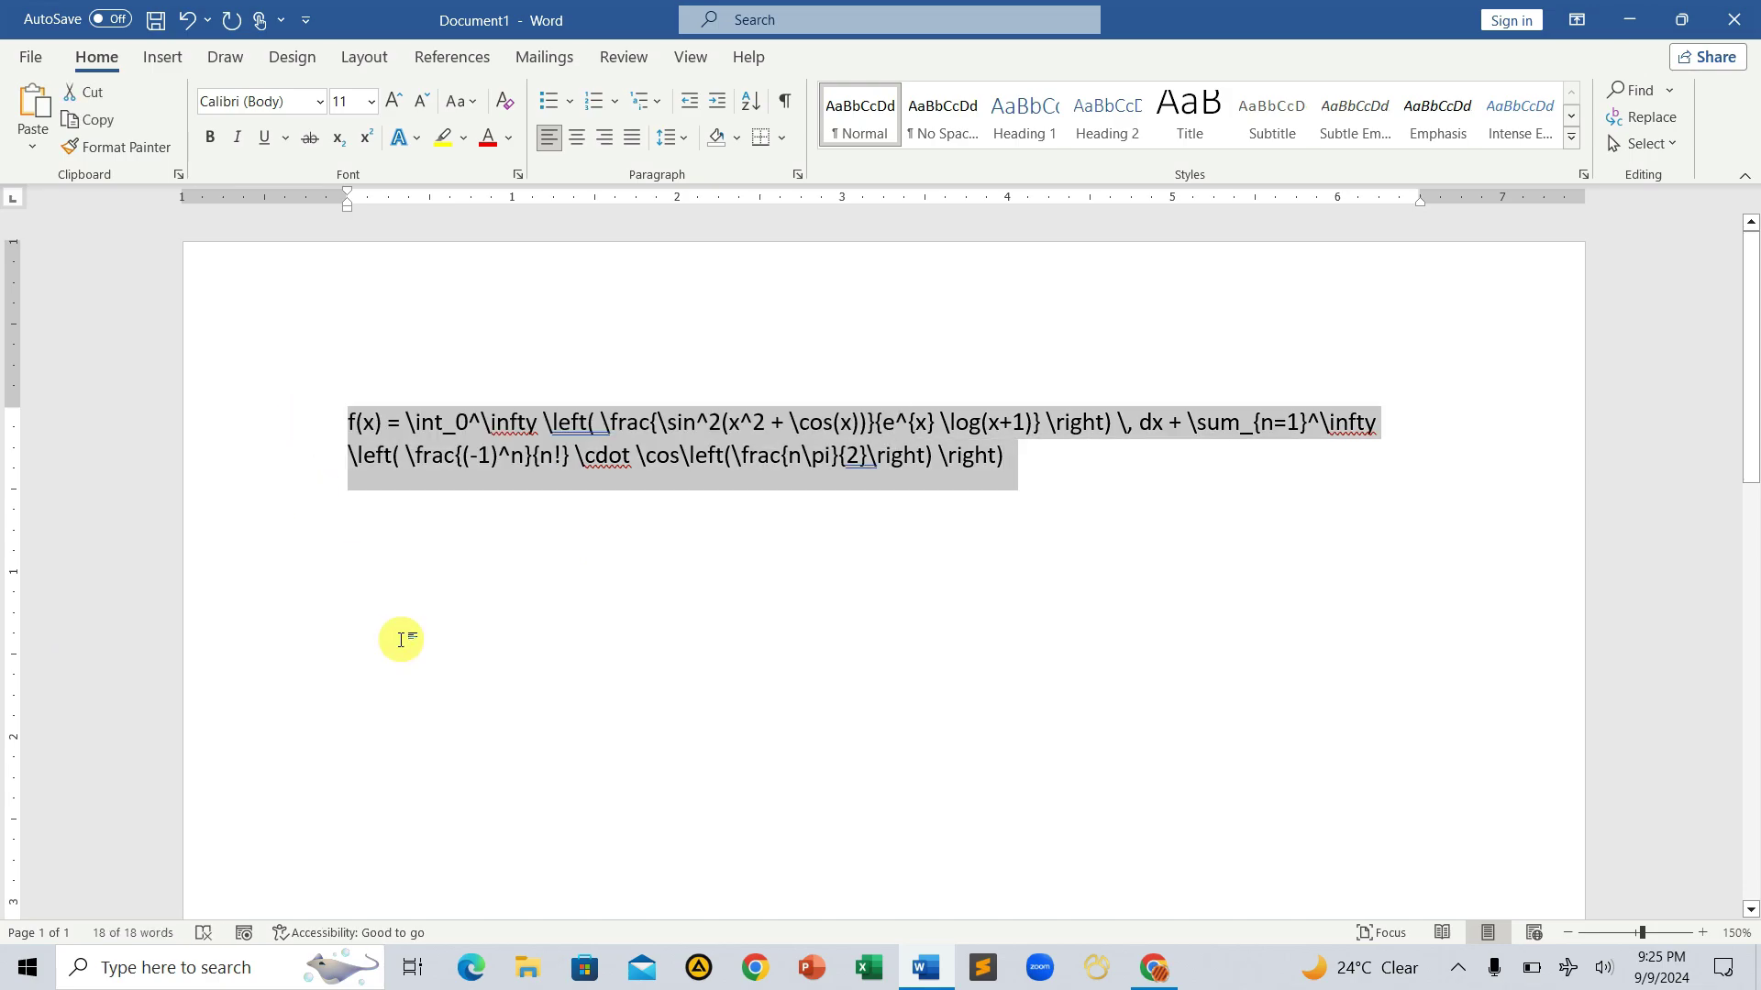
key(alt+equal)
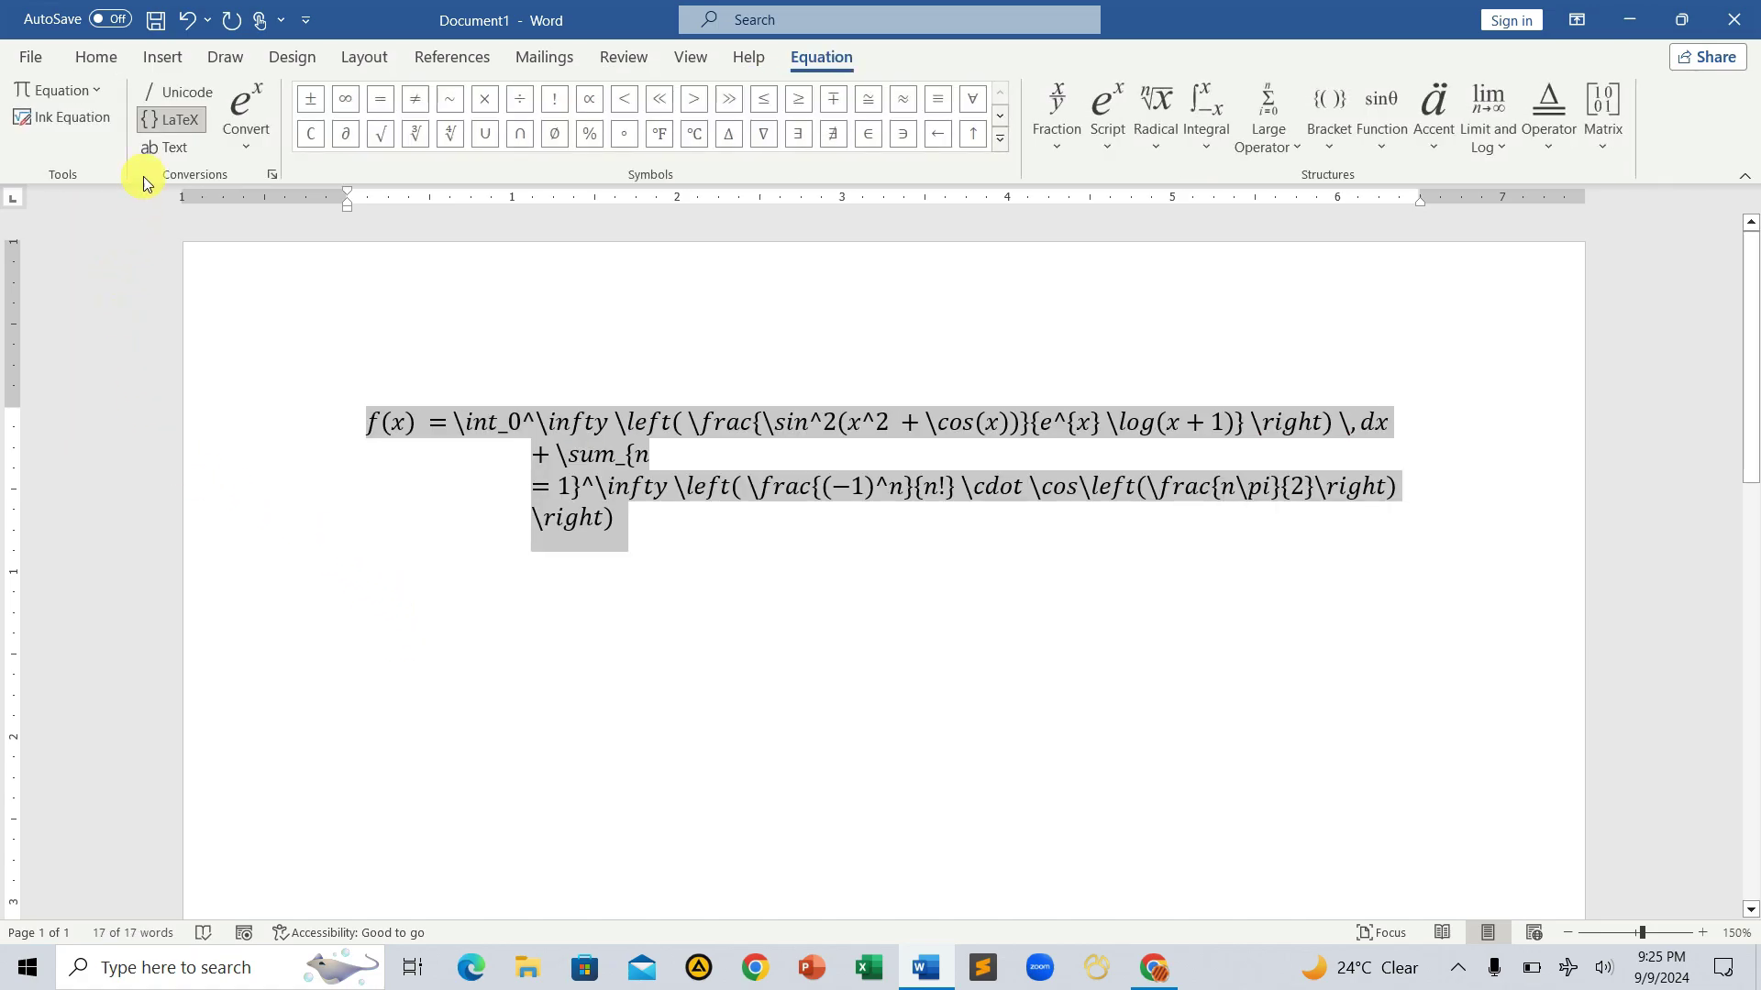
- Convert the equation to the Current - Professional typeset layout
click(255, 147)
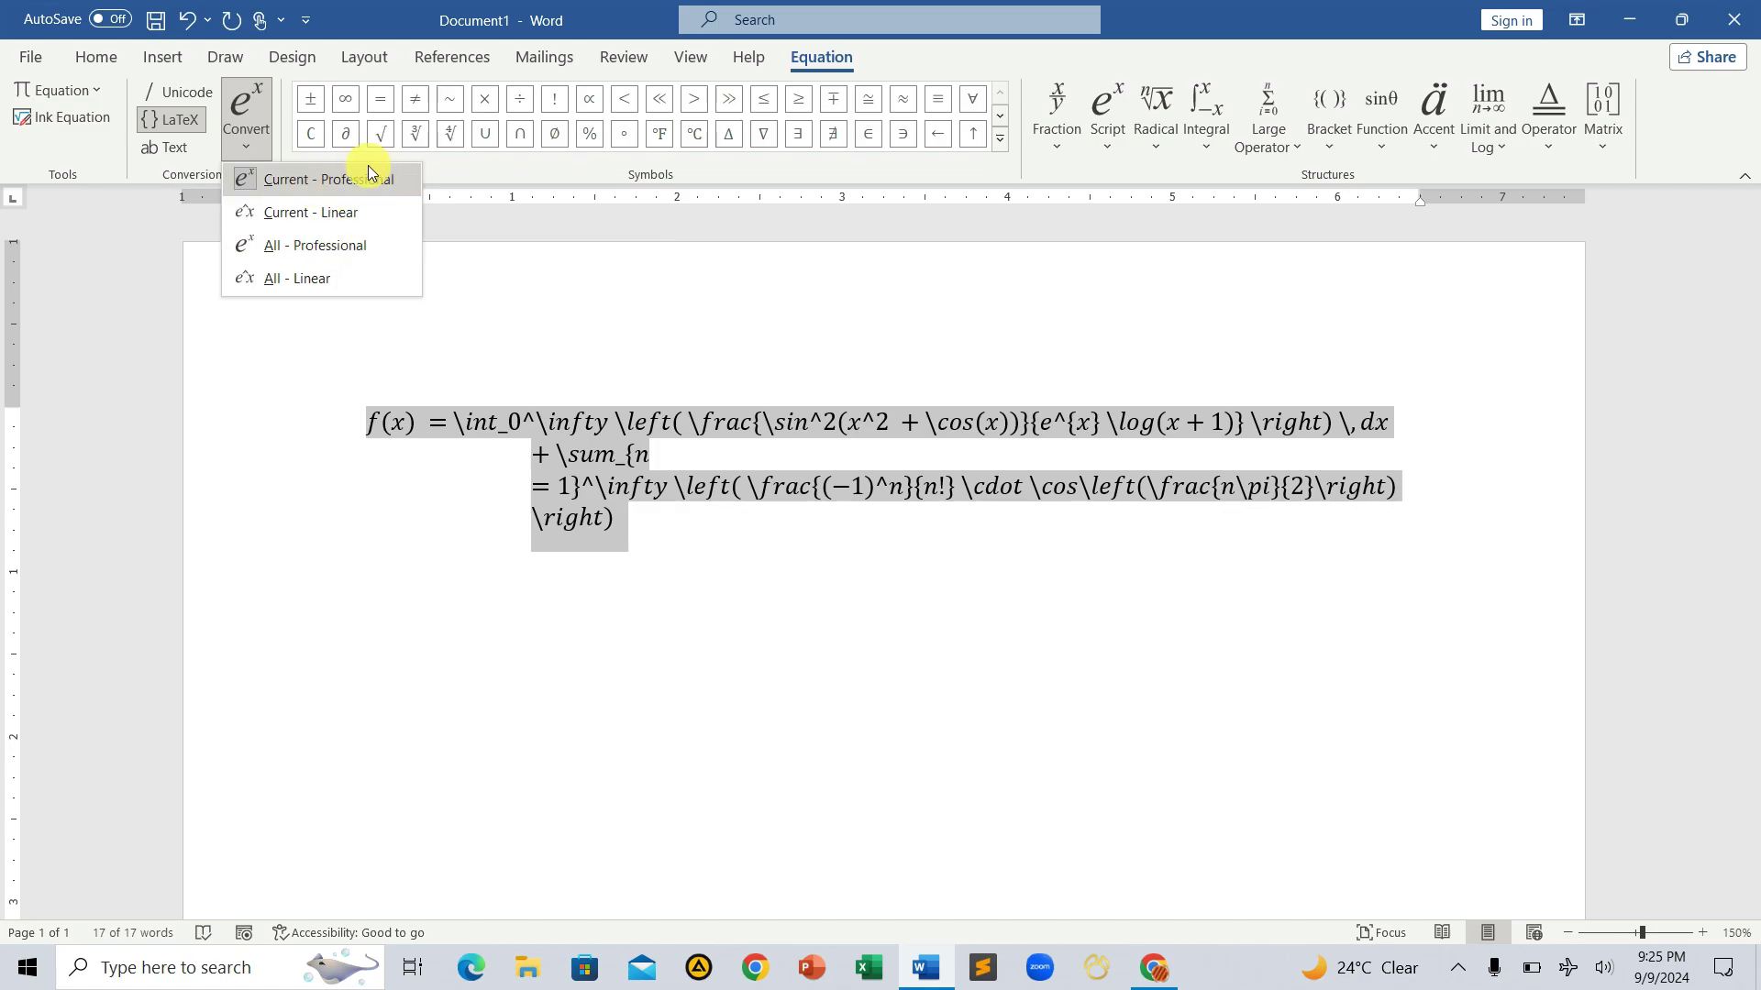
click(316, 180)
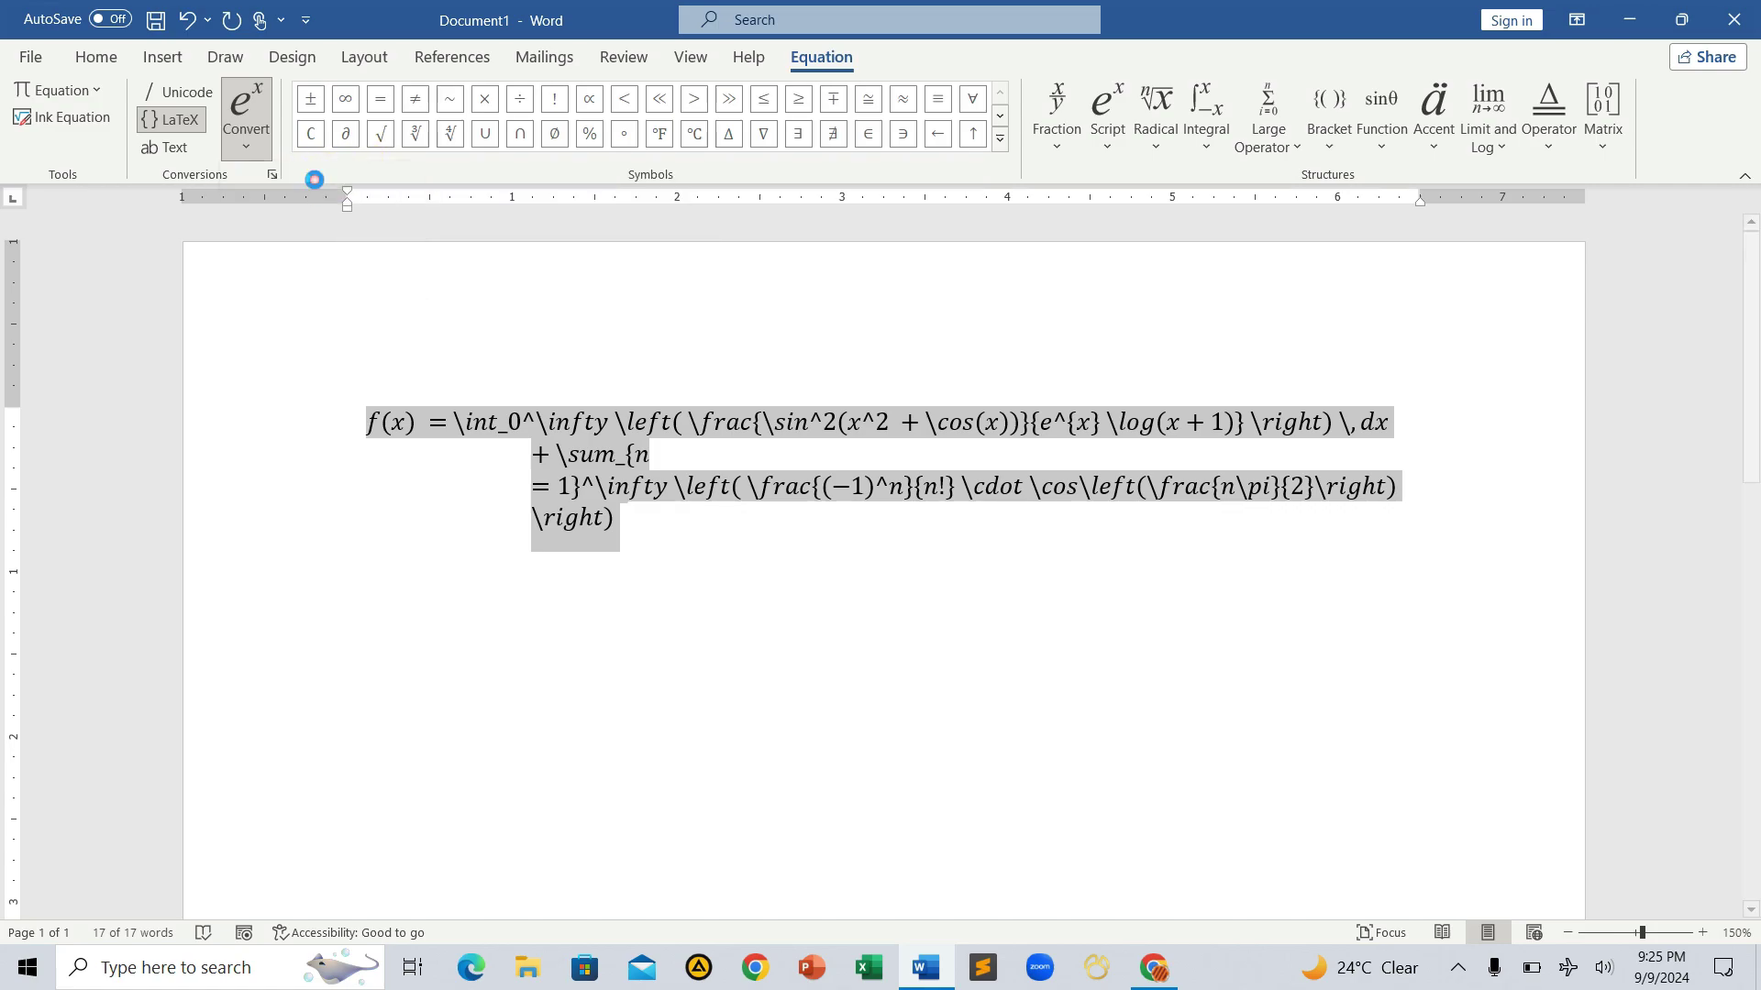